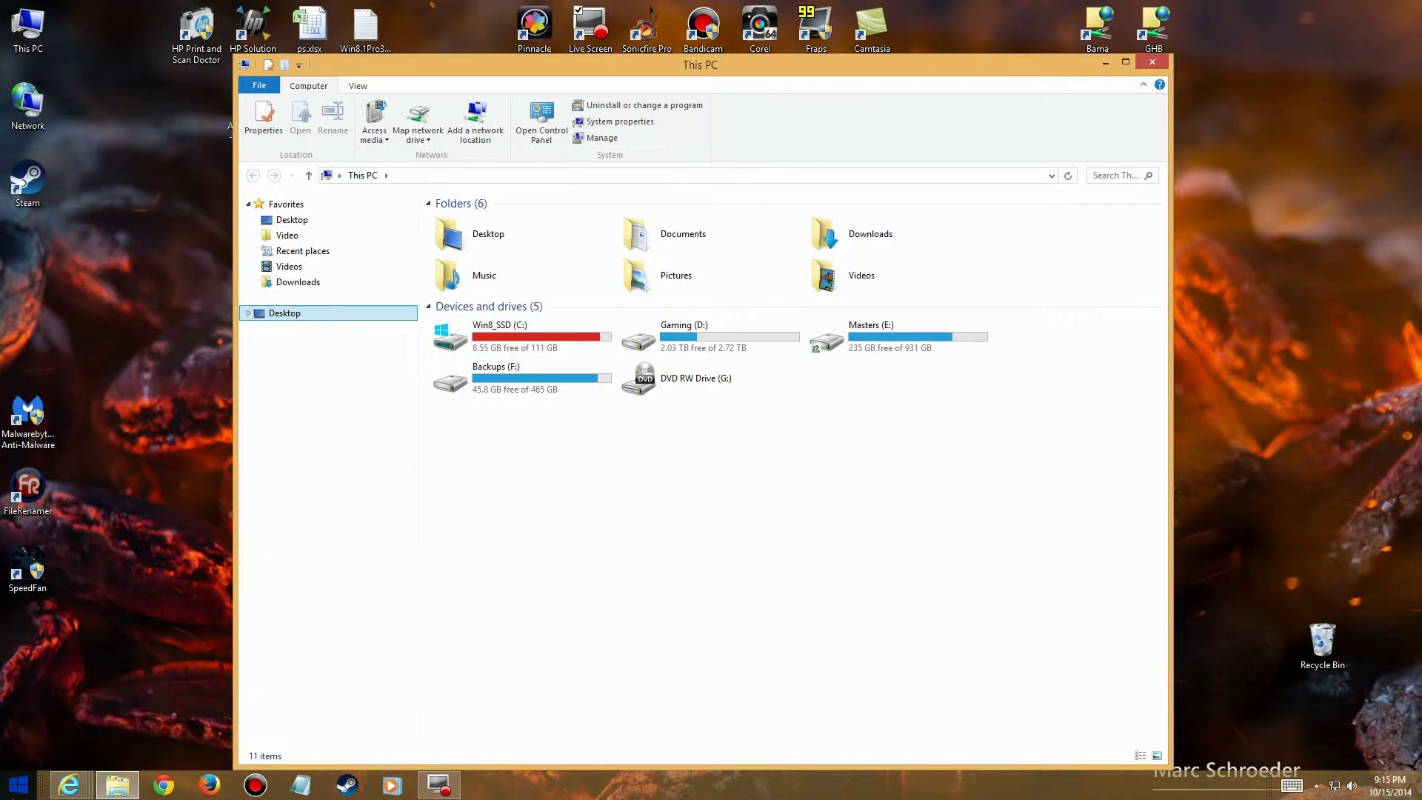
Open Indexing Options by searching Control Panel for 'index'.
right_click(18, 783)
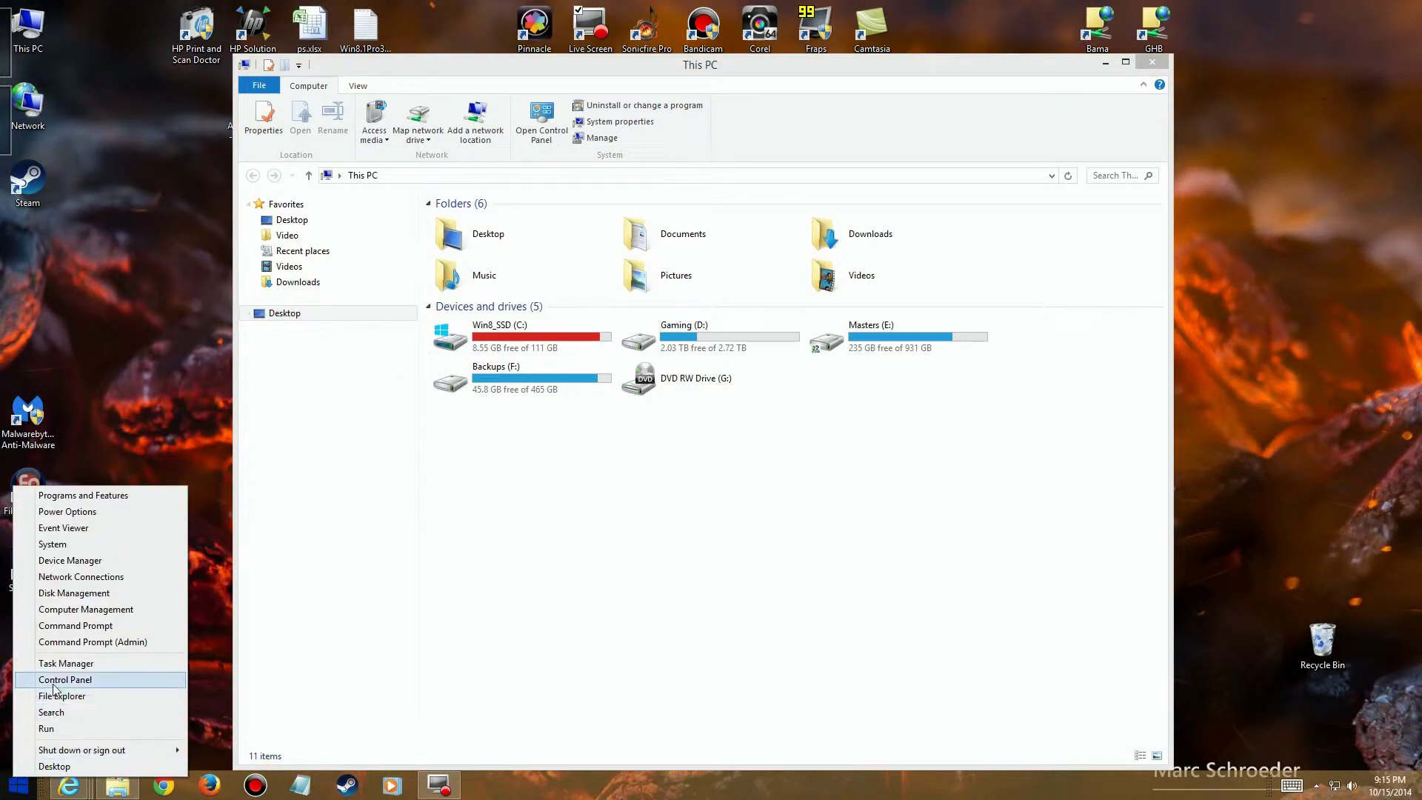
left_click(63, 682)
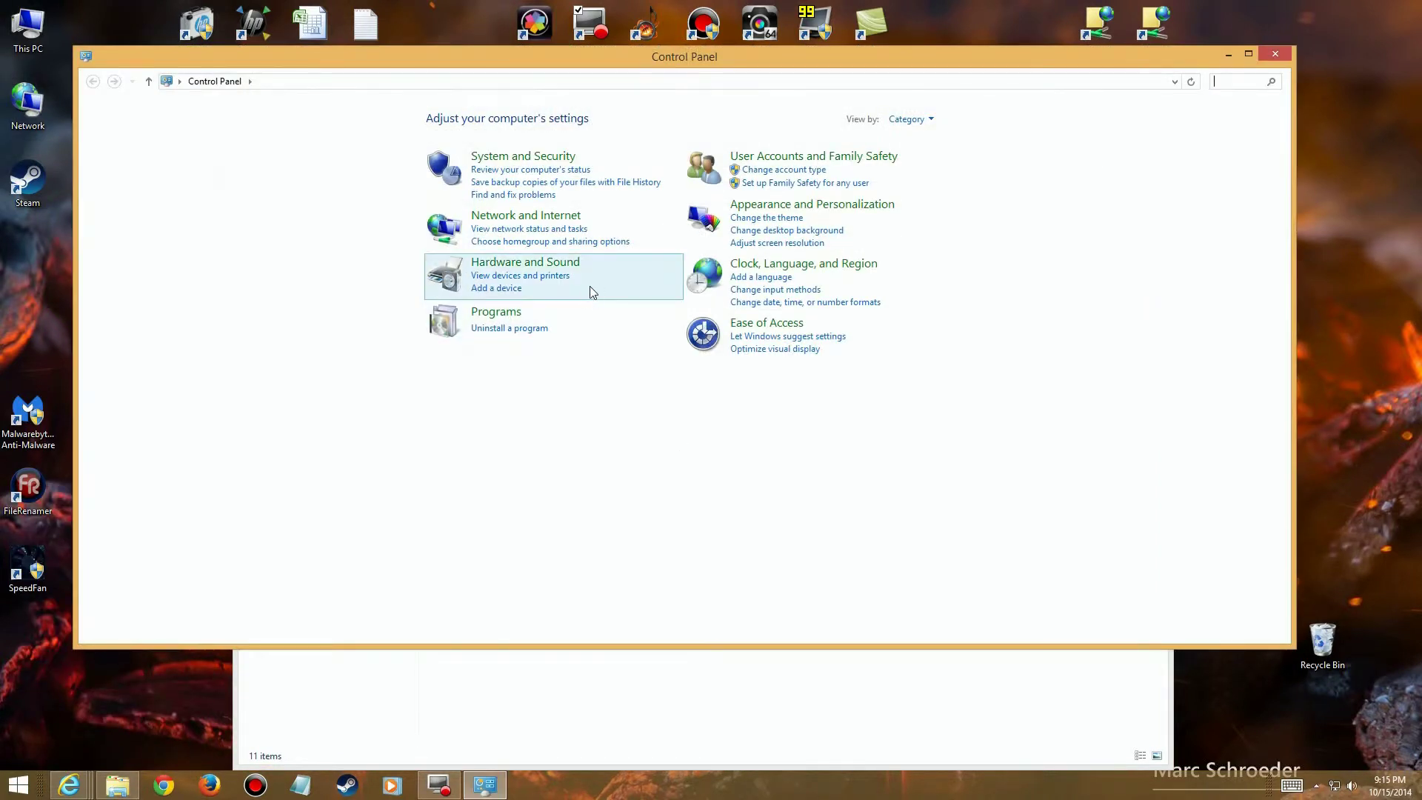
left_click(1224, 82)
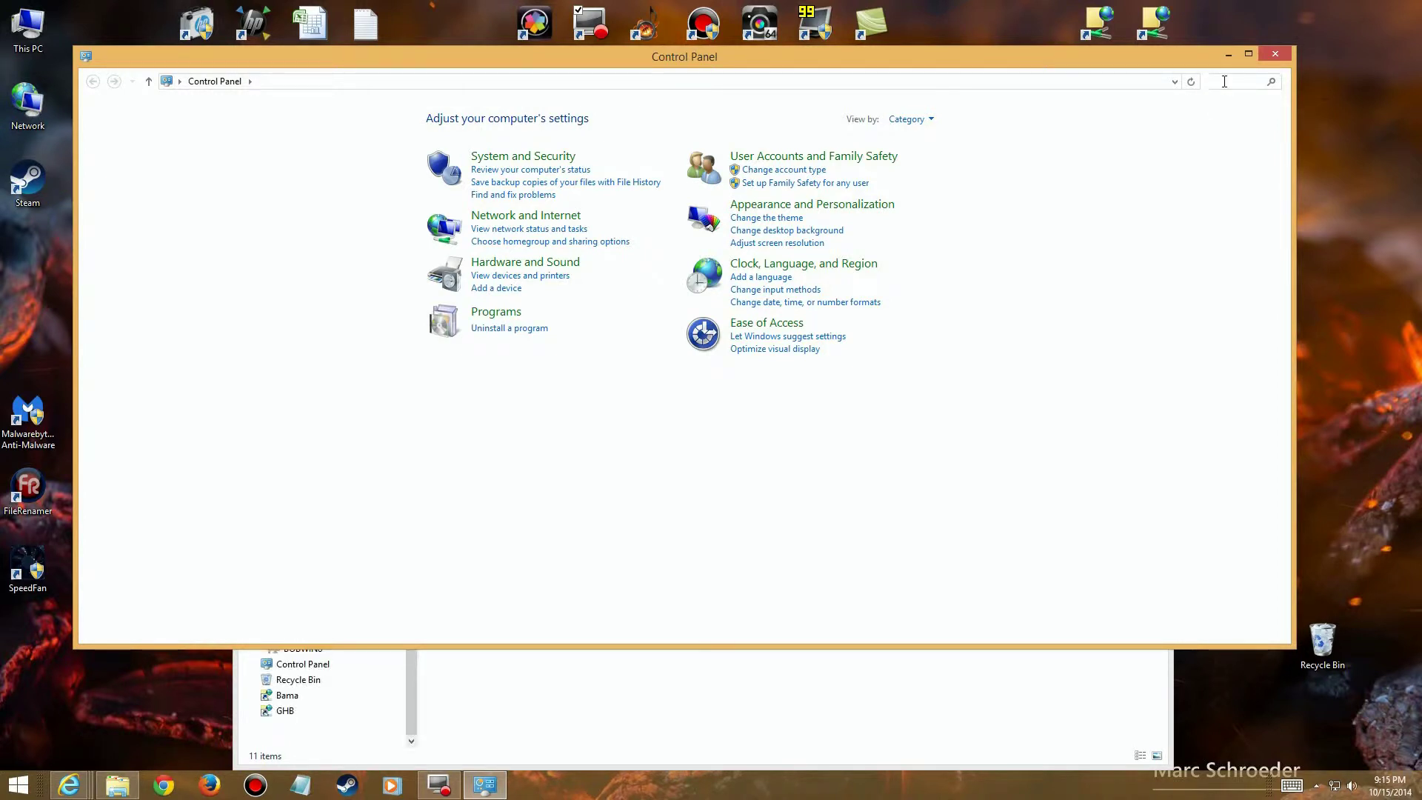
type("index")
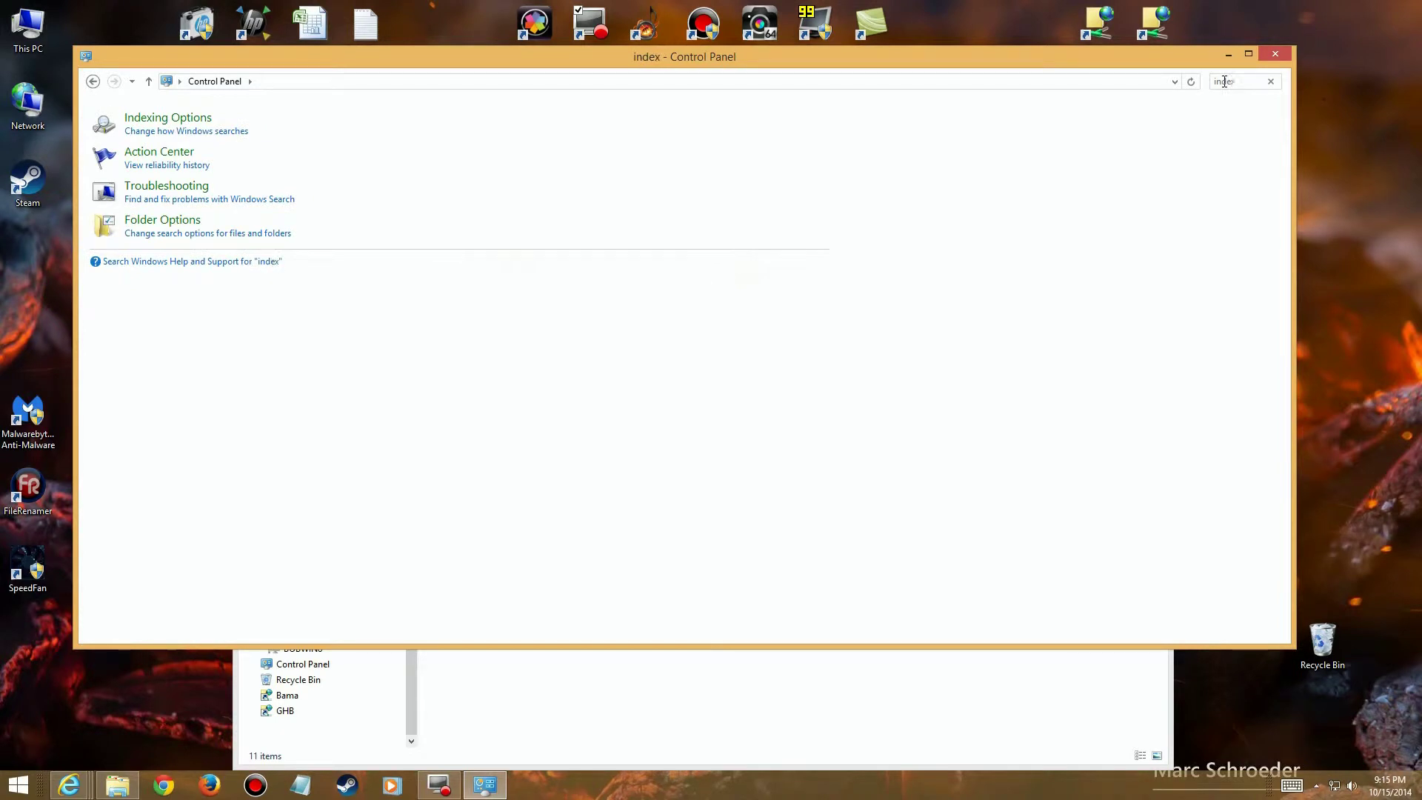
left_click(242, 132)
Centre the Indexing Options dialog on a cleared desktop and scroll the locations down to YouTubeVideos.
left_click_drag(309, 119, 754, 206)
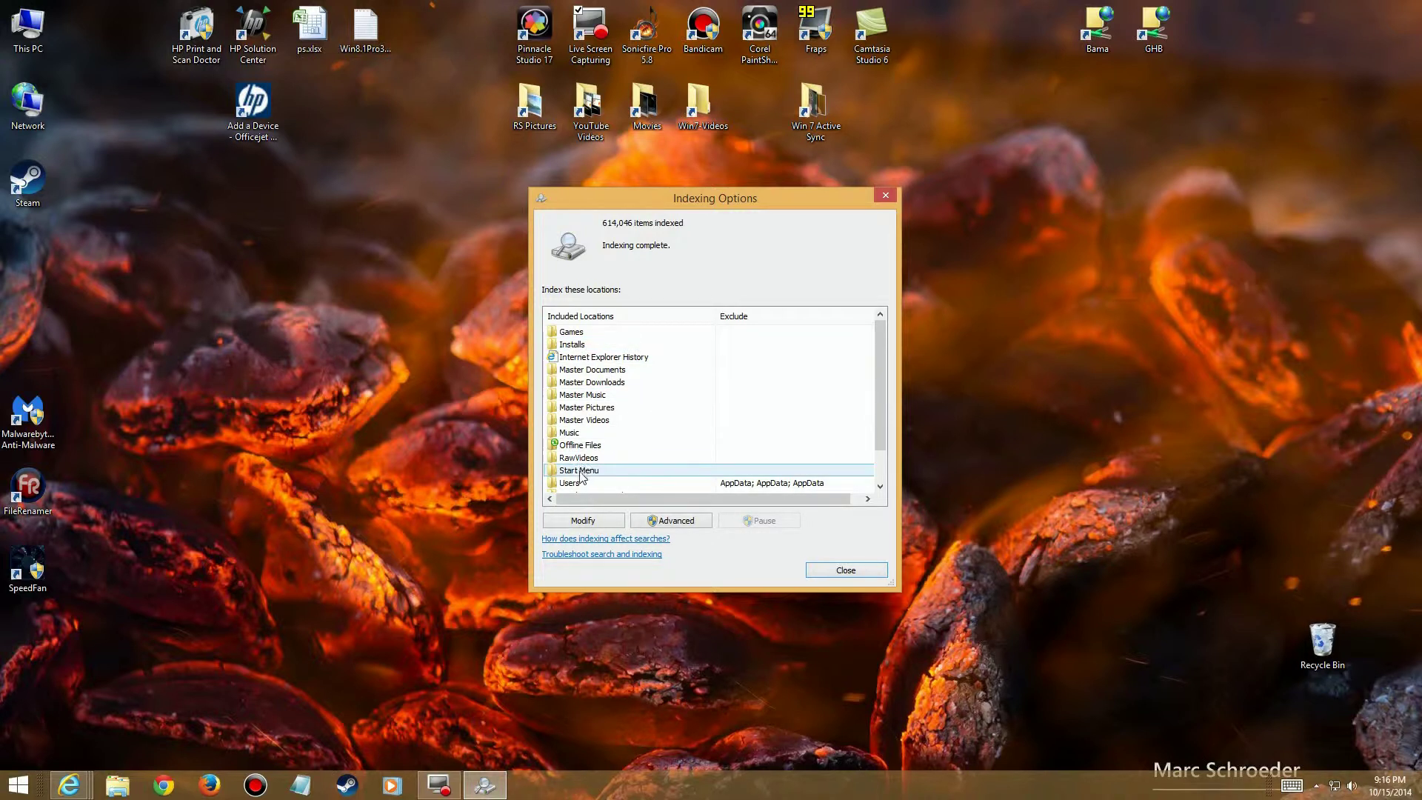
left_click_drag(880, 439, 887, 474)
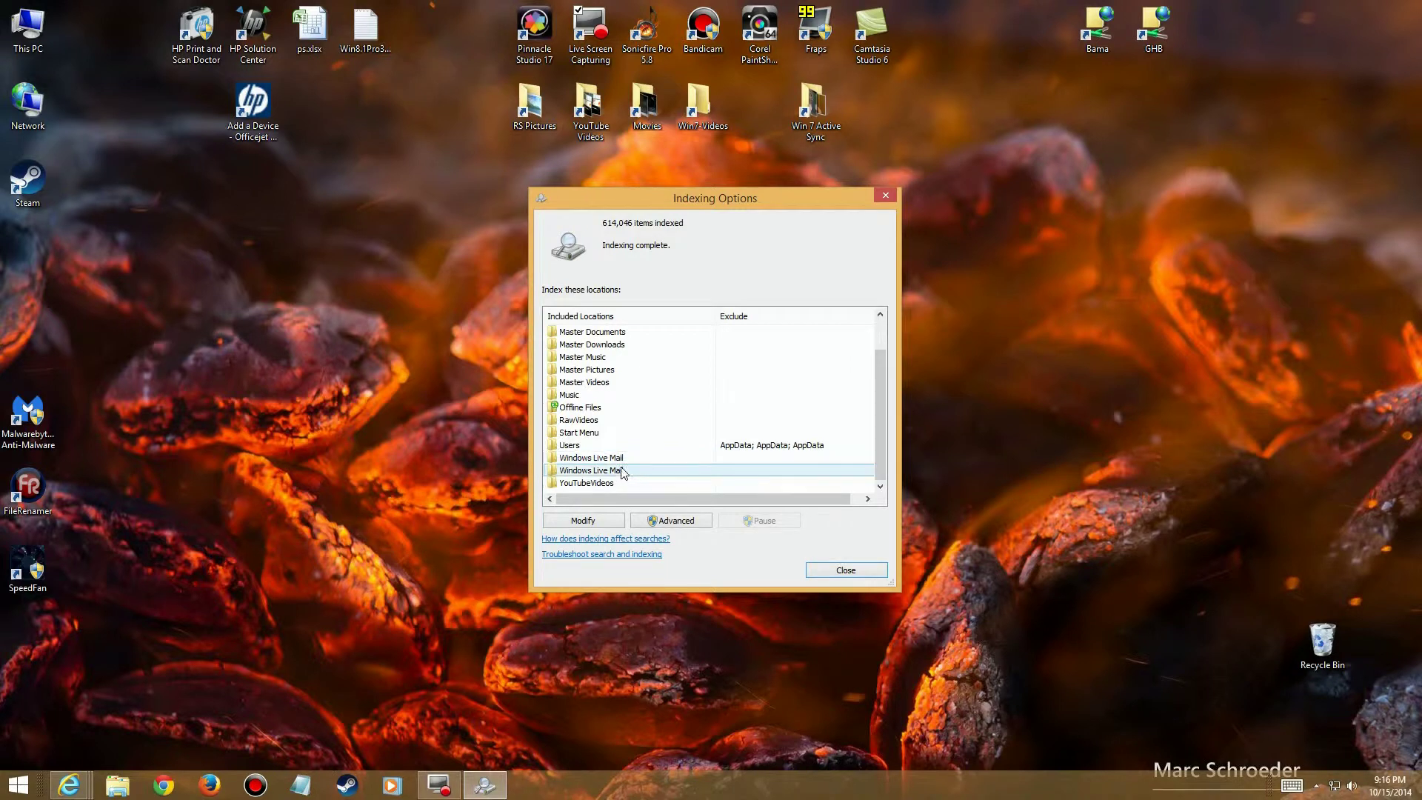
In Indexed Locations, uncheck E:\Games\Steam\steamapps\common, D:\Games and the Installs folder.
left_click(592, 521)
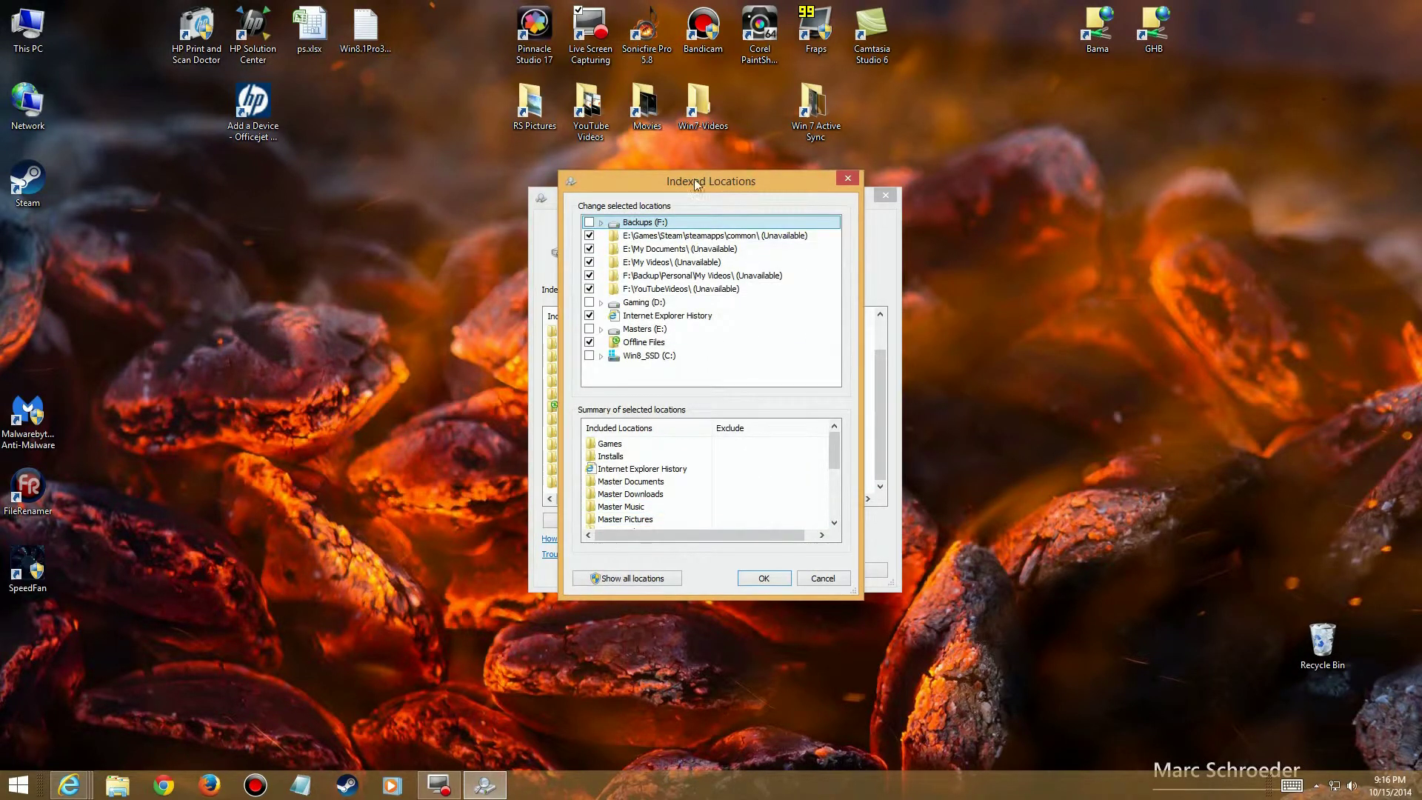
left_click_drag(726, 187, 735, 180)
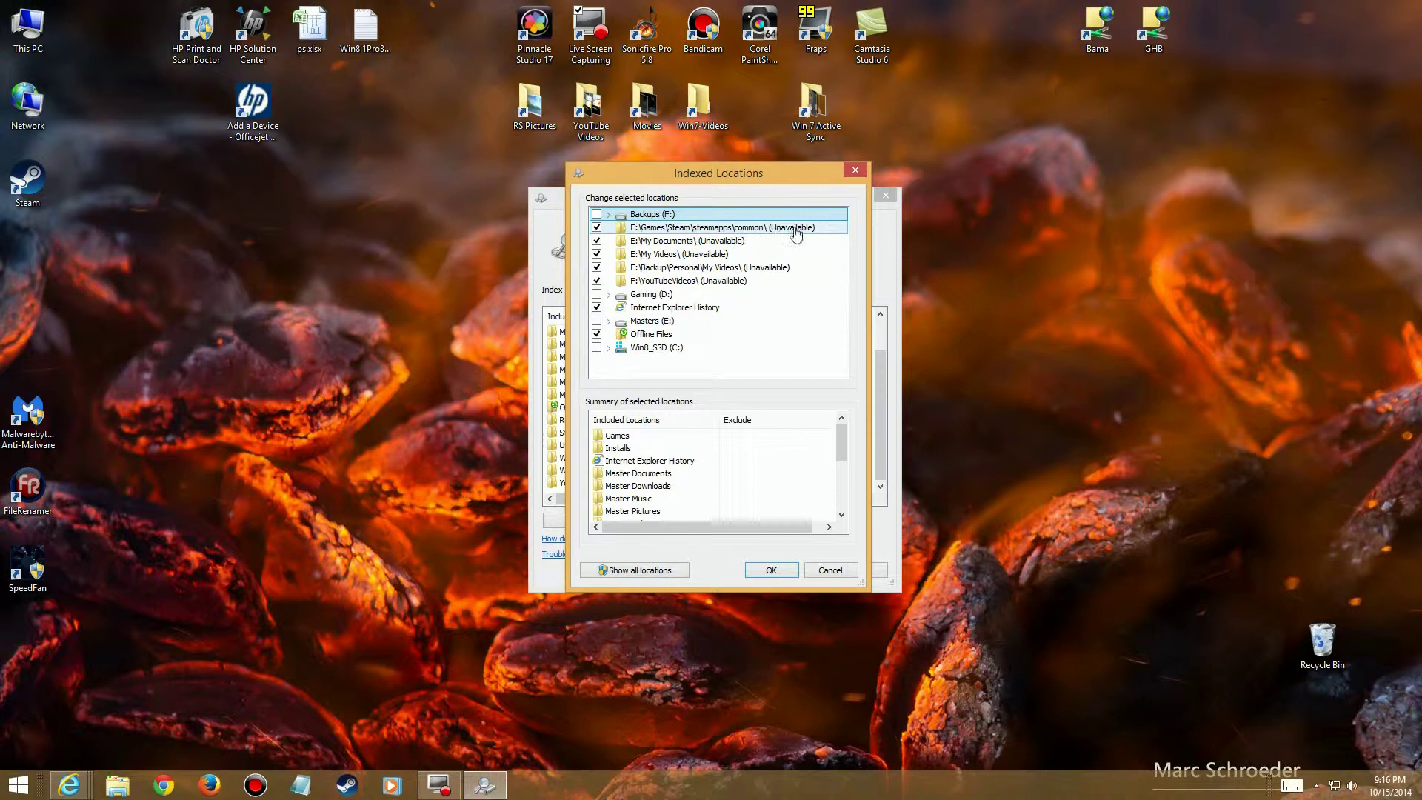
left_click(597, 228)
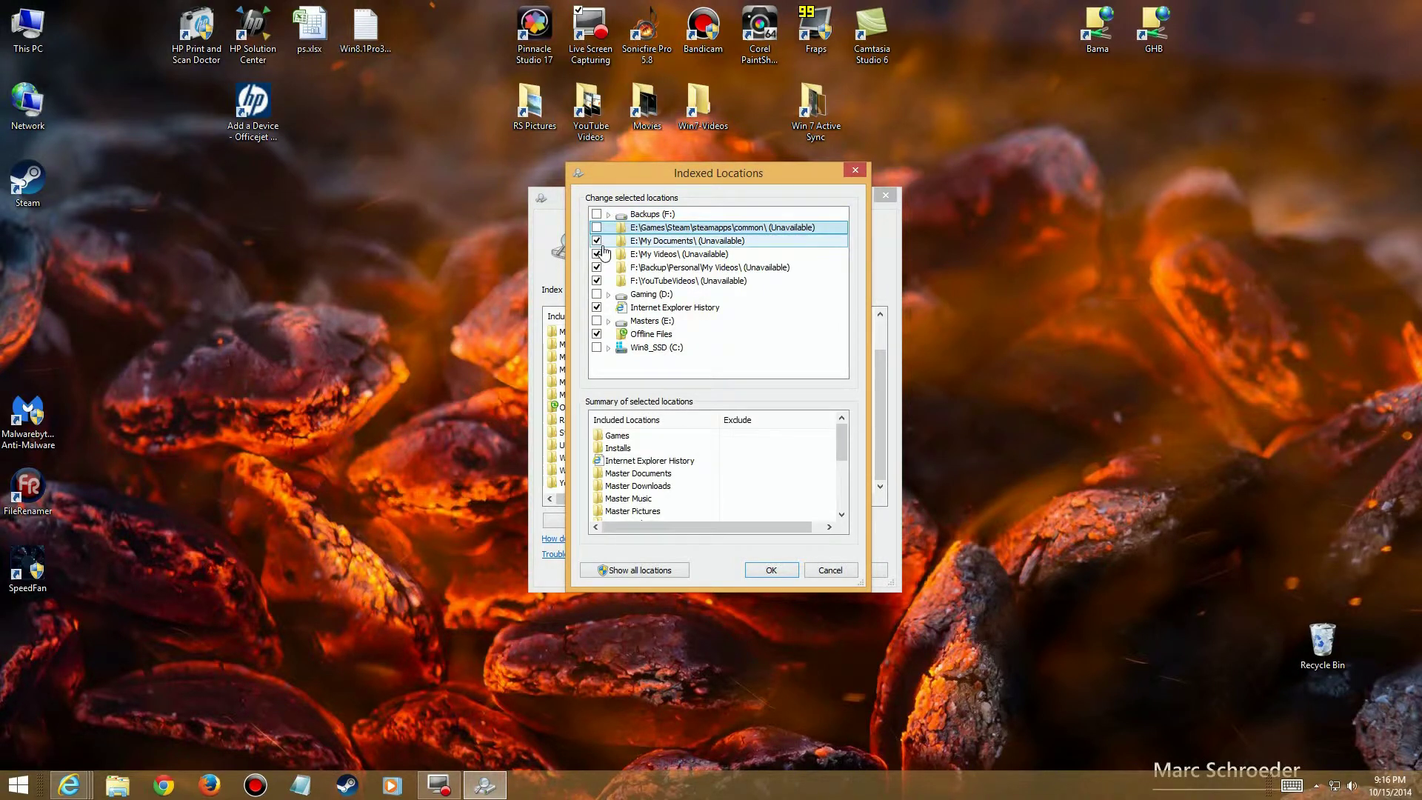
left_click(616, 436)
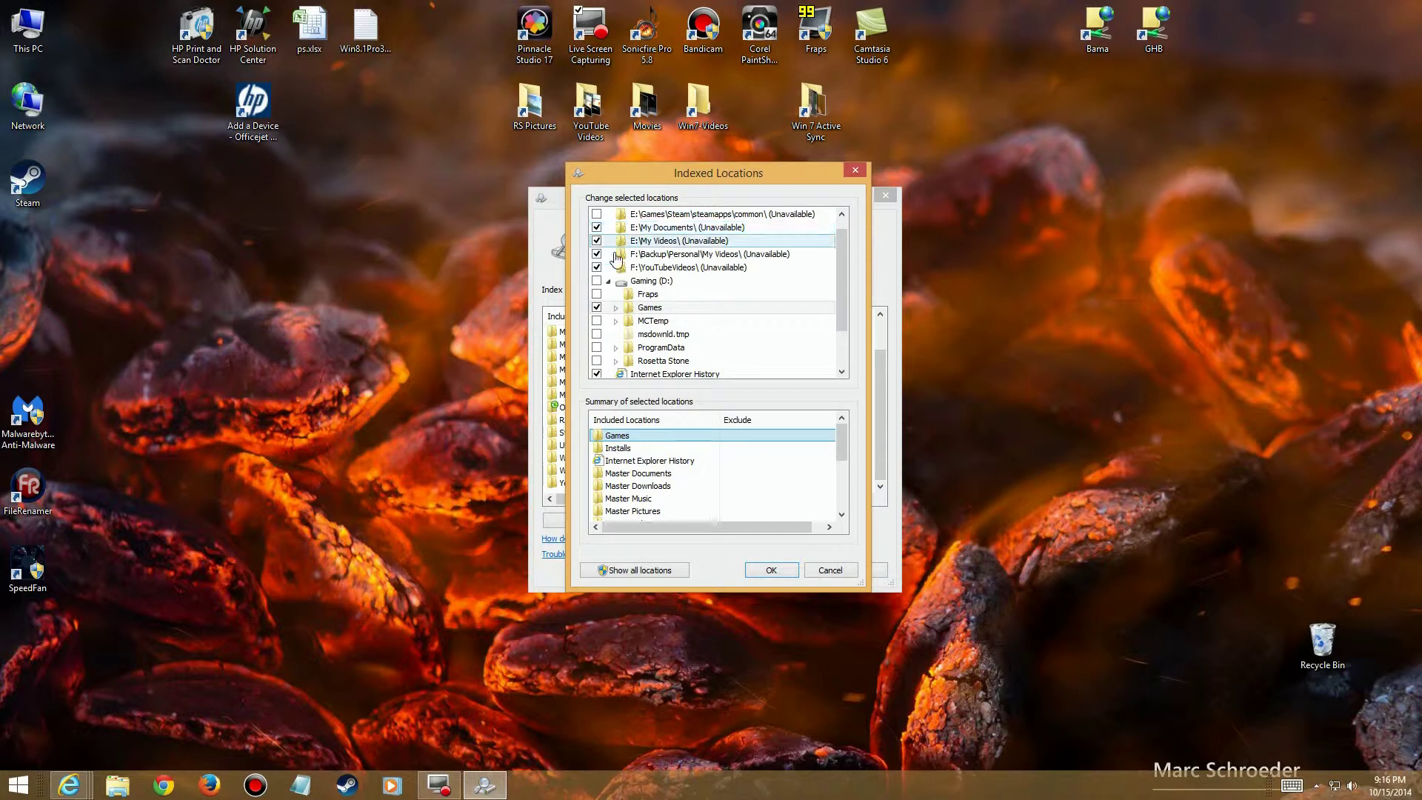
left_click(597, 307)
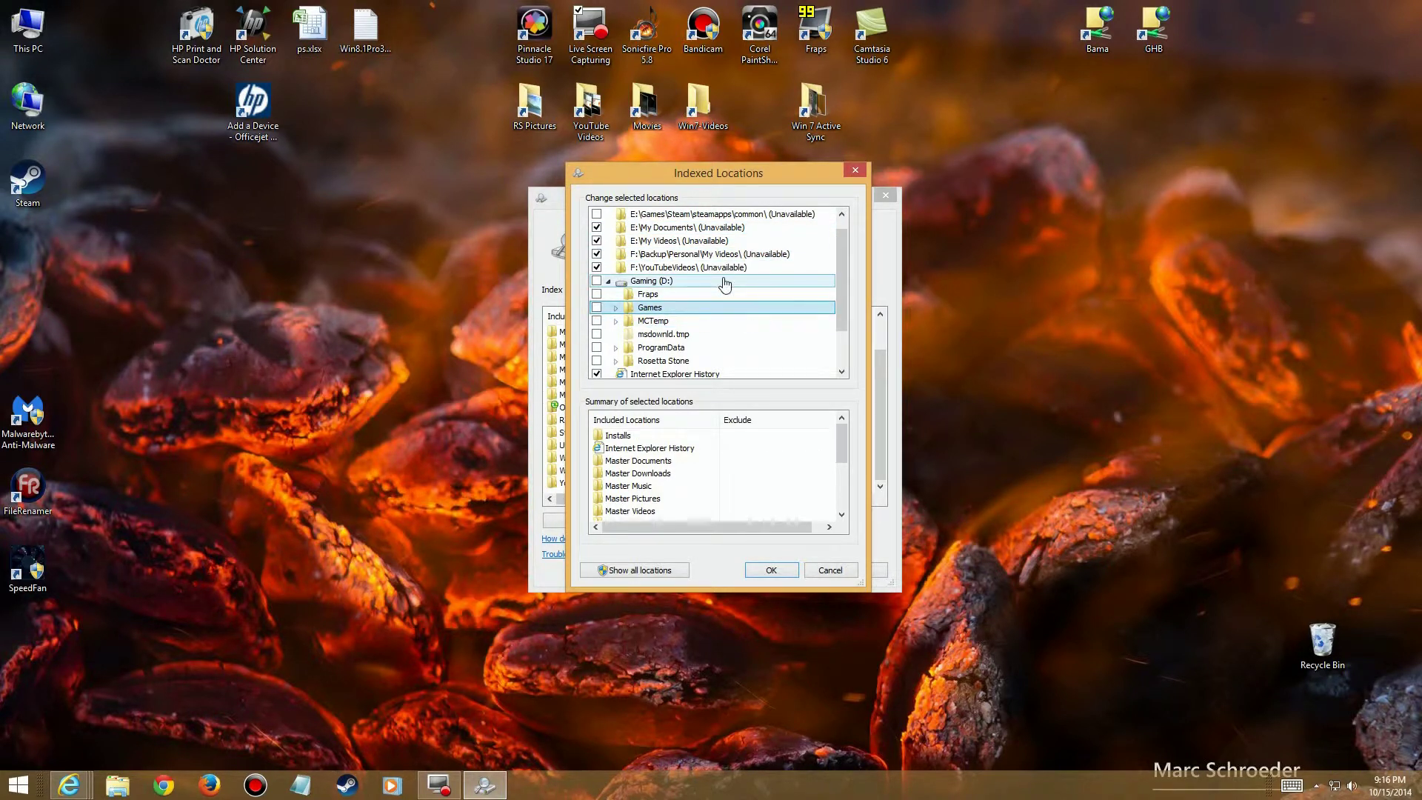
left_click(619, 436)
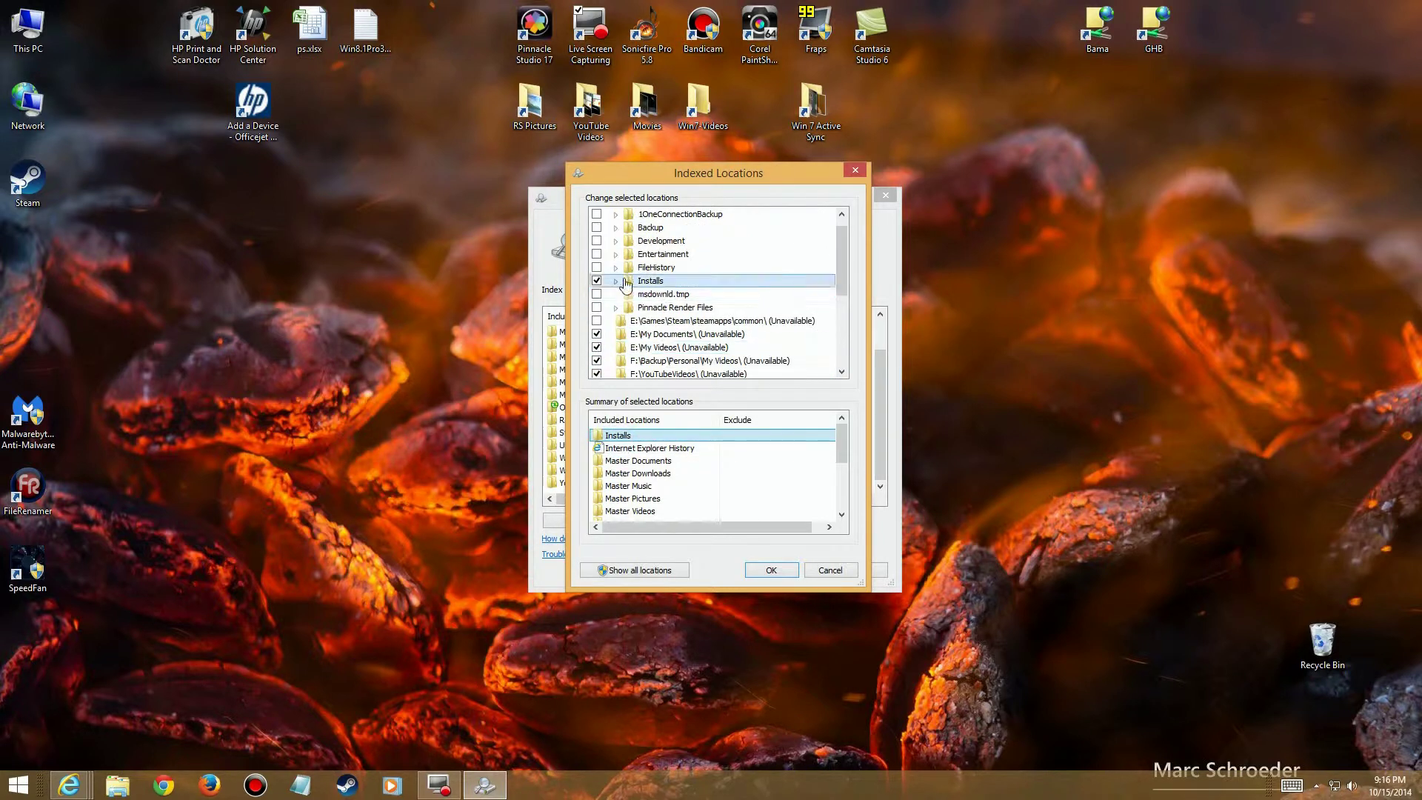
left_click(597, 281)
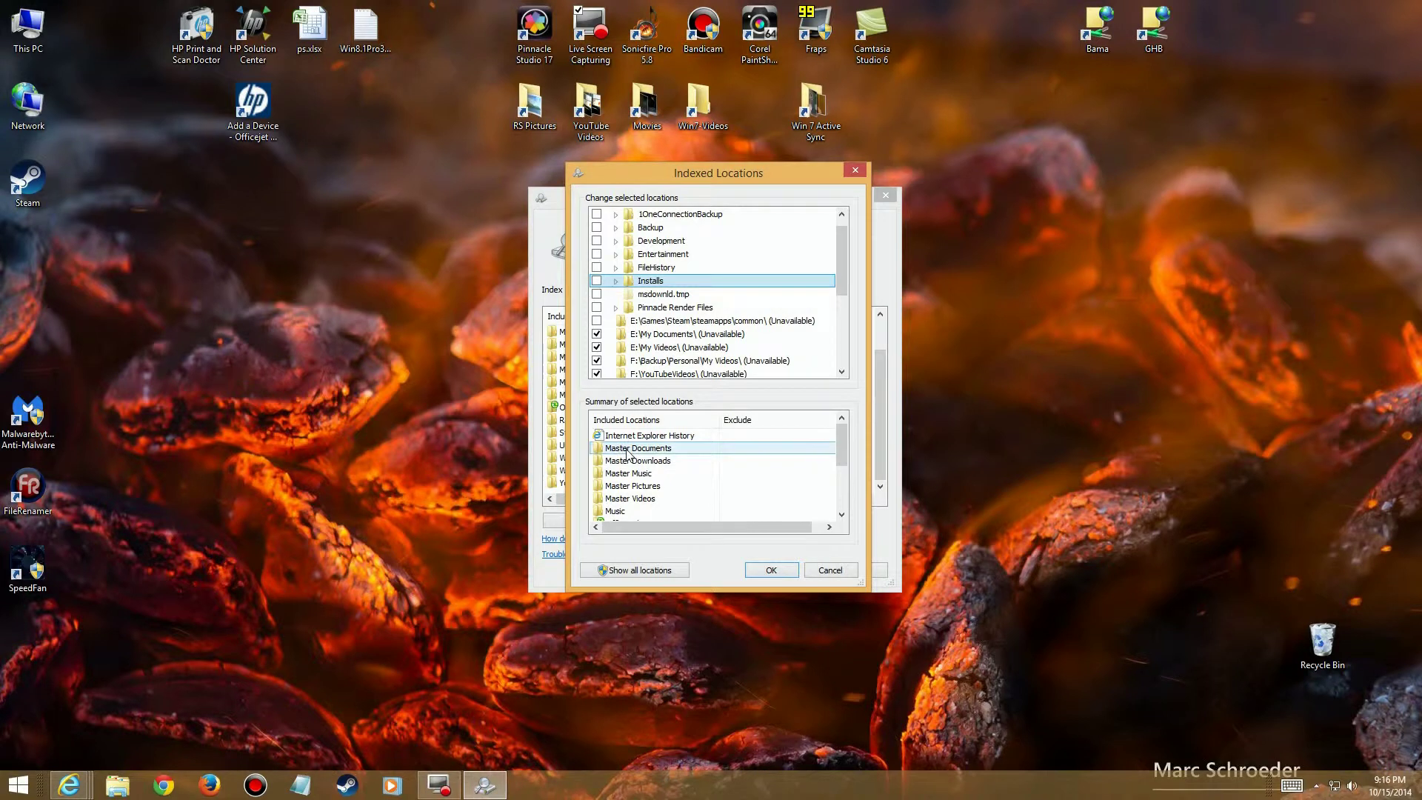
left_click(615, 280)
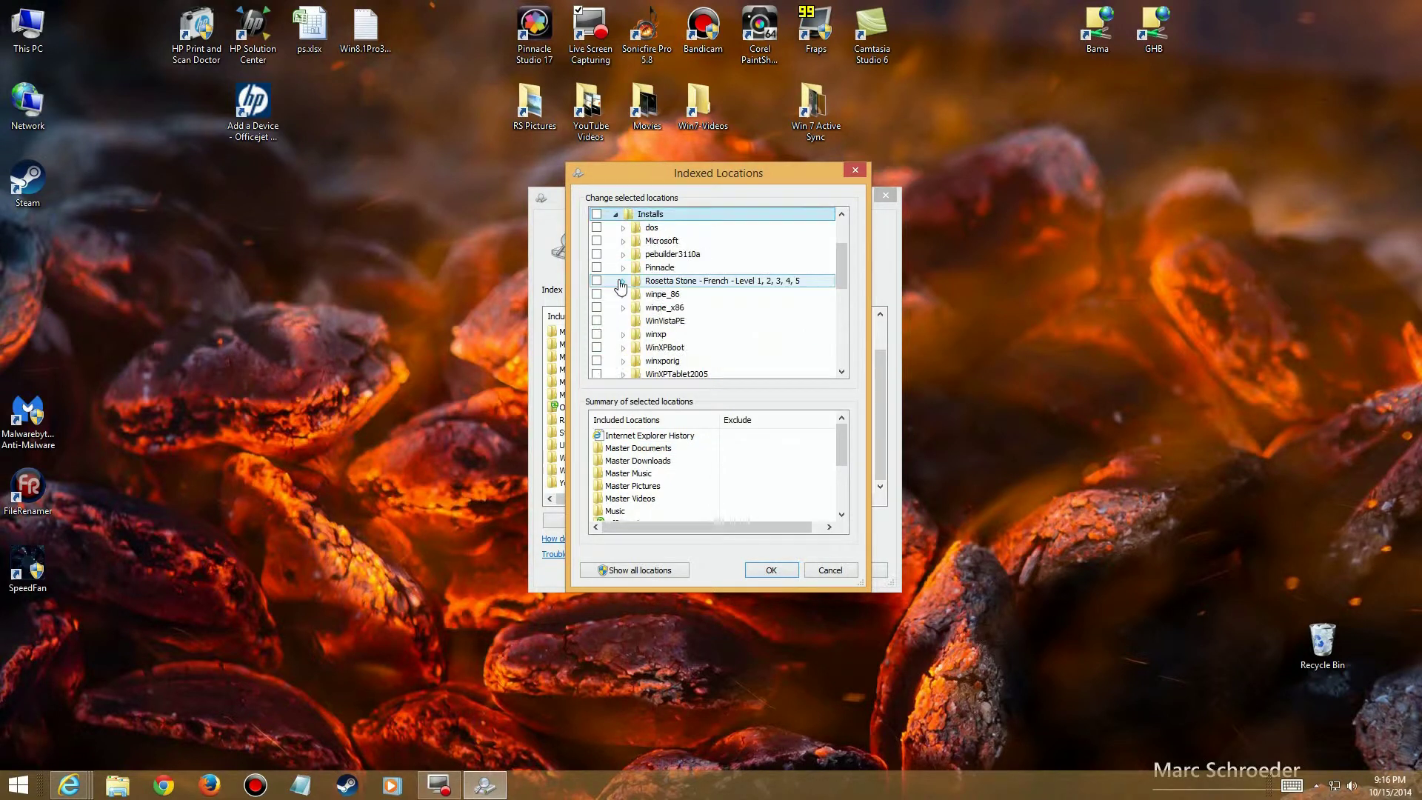
left_click(615, 214)
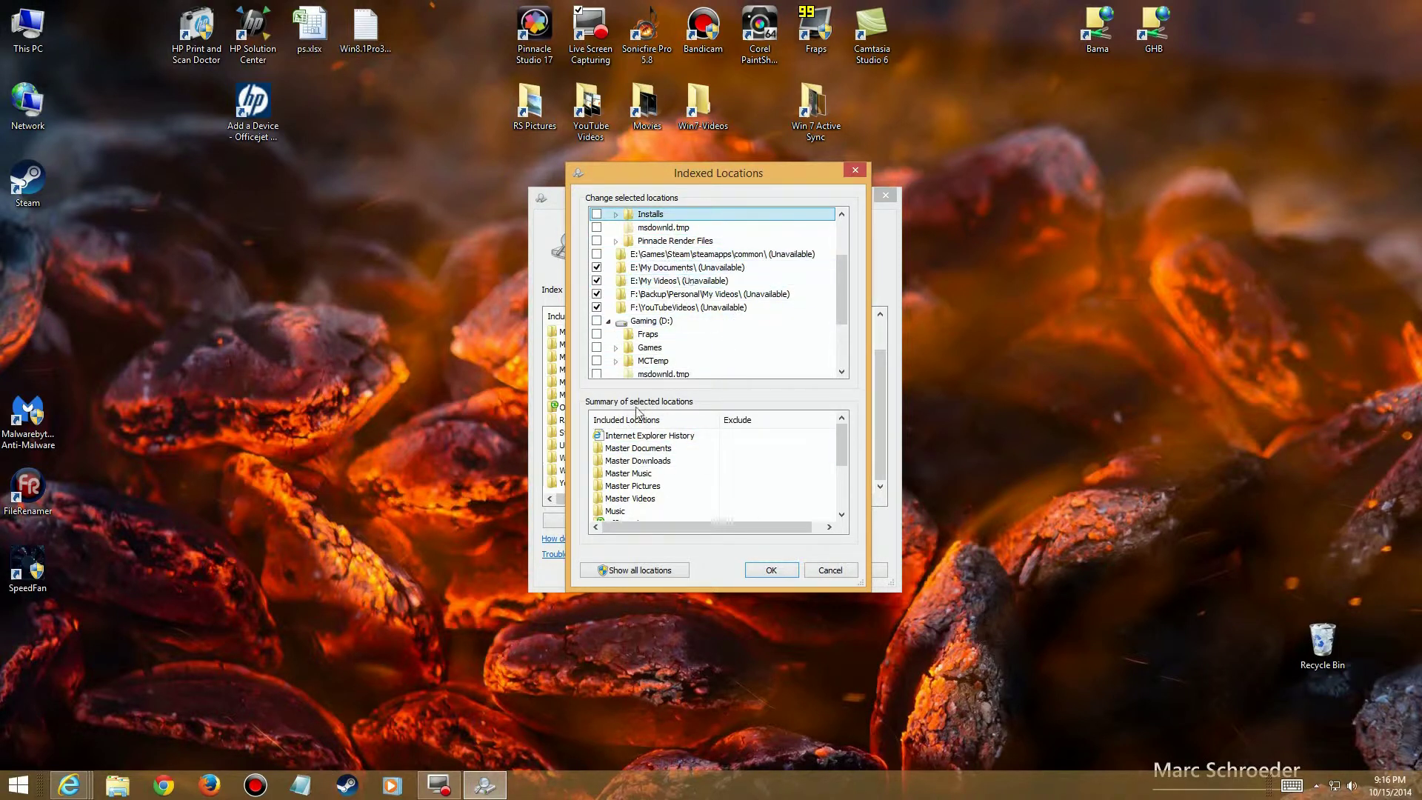
left_click_drag(841, 438, 843, 480)
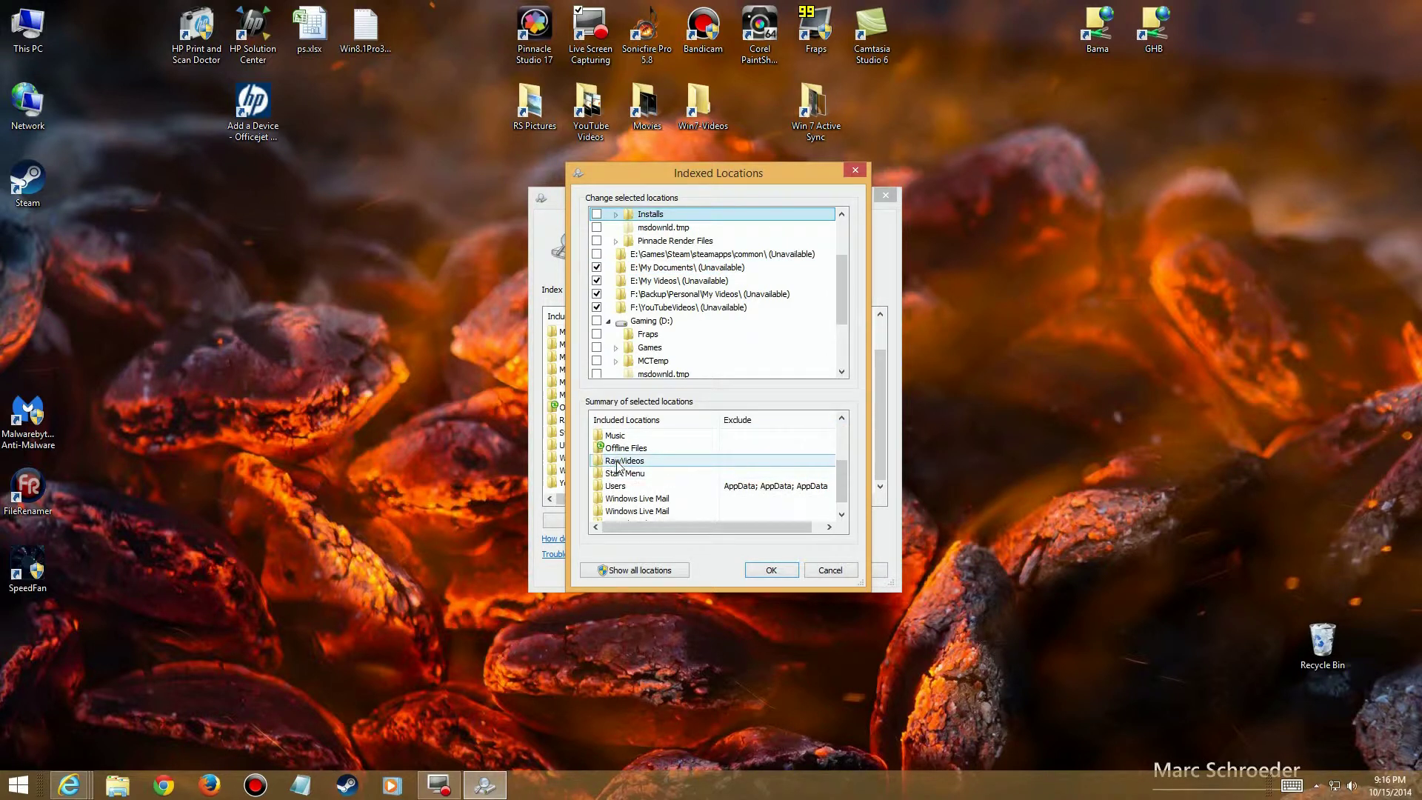
Uncheck the RawVideos folder and both Windows Live Mail folders in the location tree.
left_click(616, 462)
left_click(598, 361)
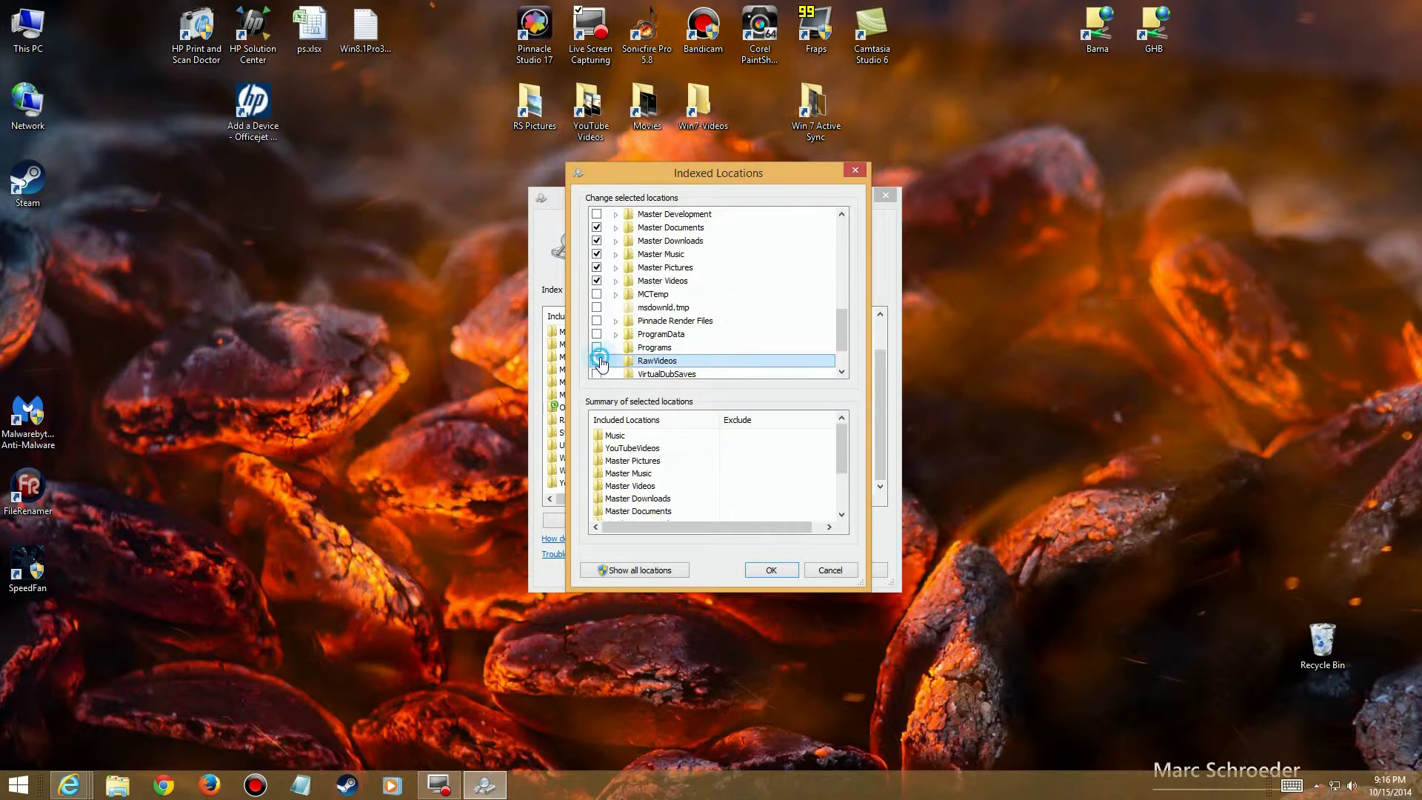
left_click(842, 493)
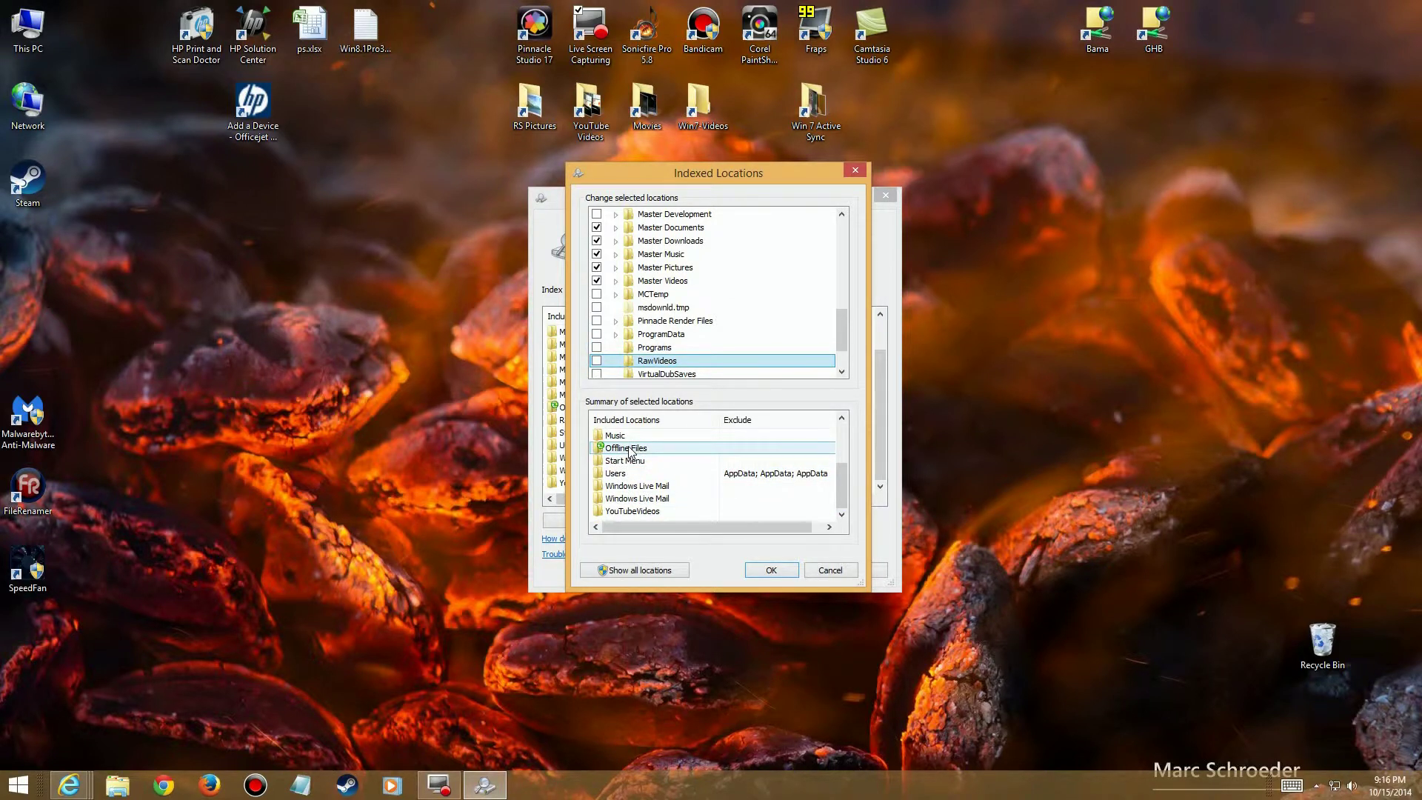
left_click(614, 487)
left_click(596, 347)
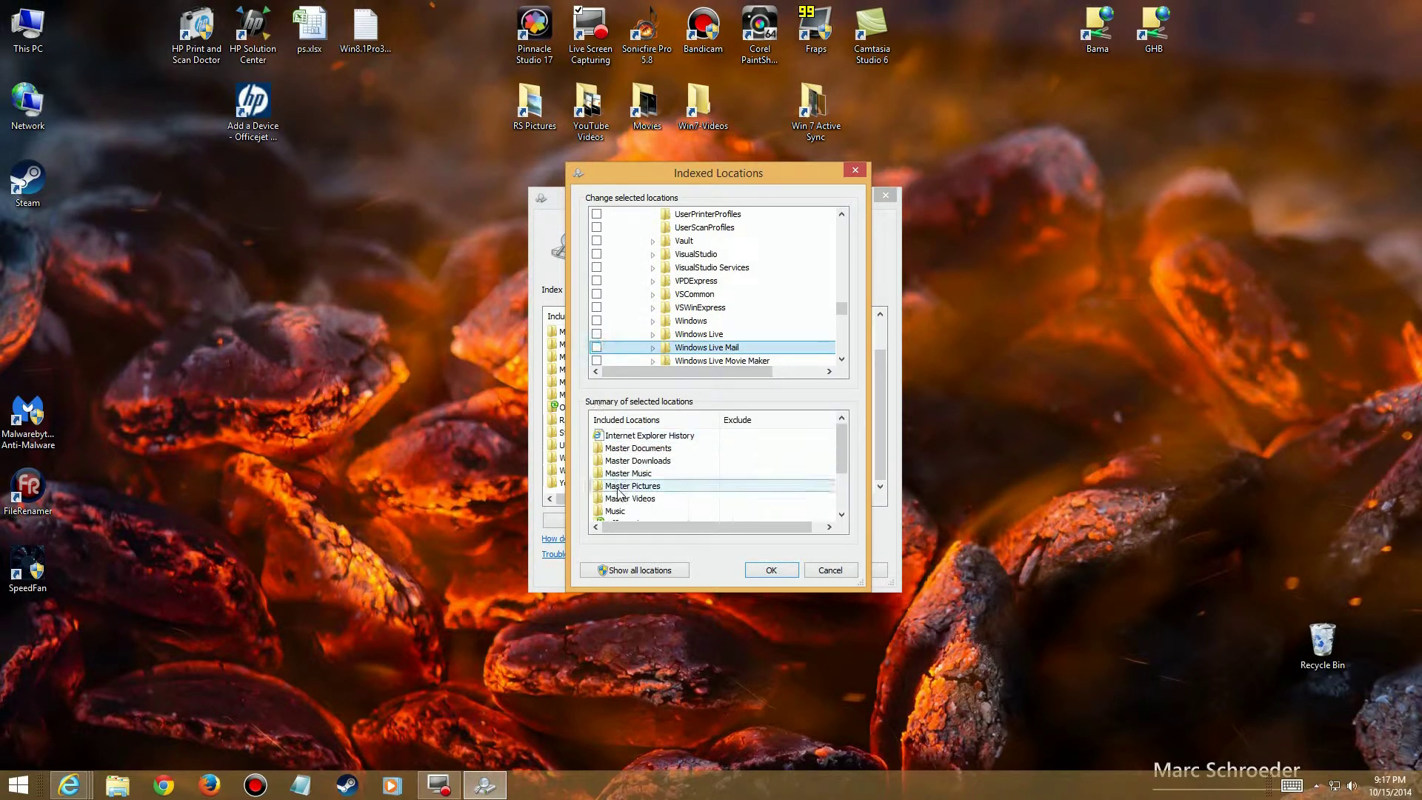
left_click(844, 501)
left_click(626, 498)
left_click(597, 347)
left_click(597, 347)
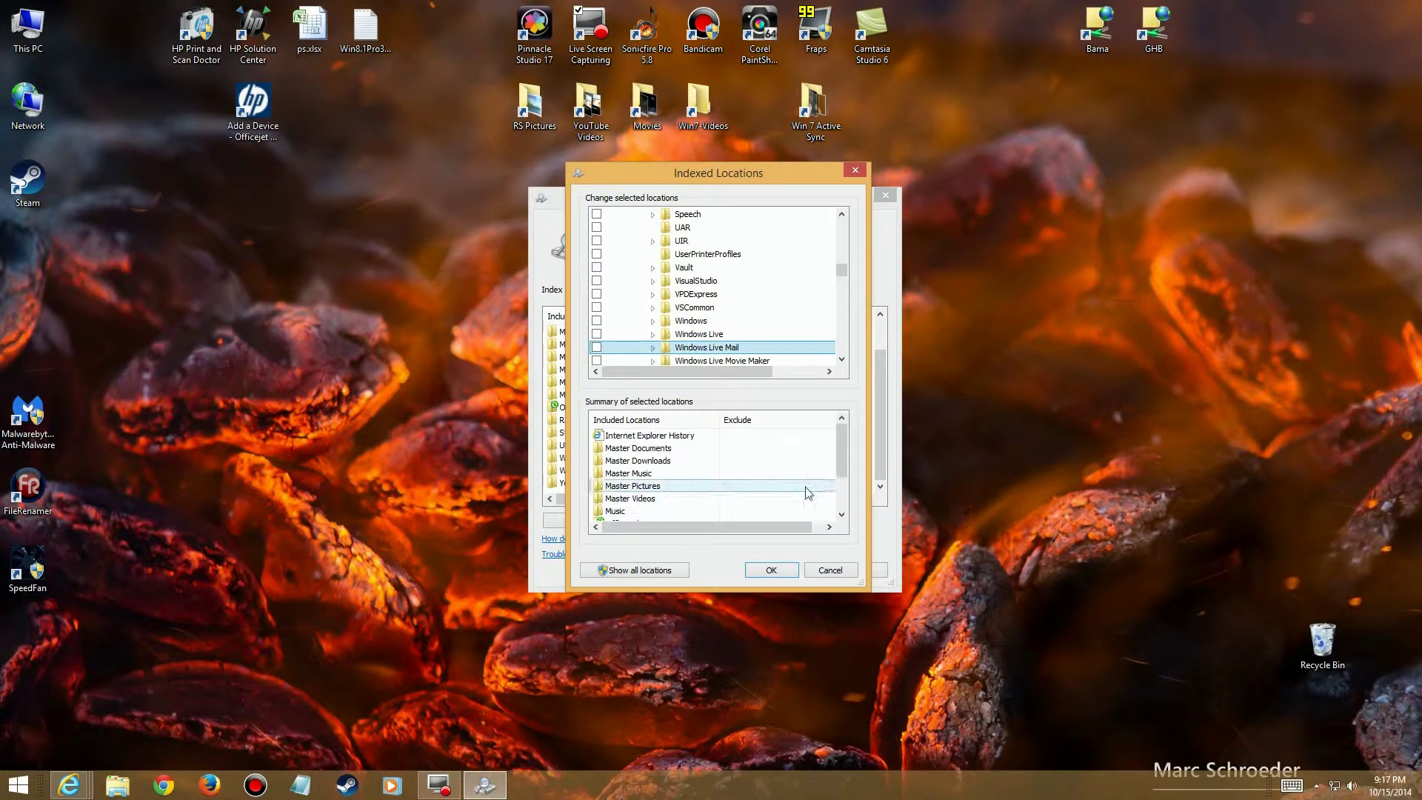
Uncheck YouTubeVideos and scroll the summary list to confirm it is gone.
left_click(841, 500)
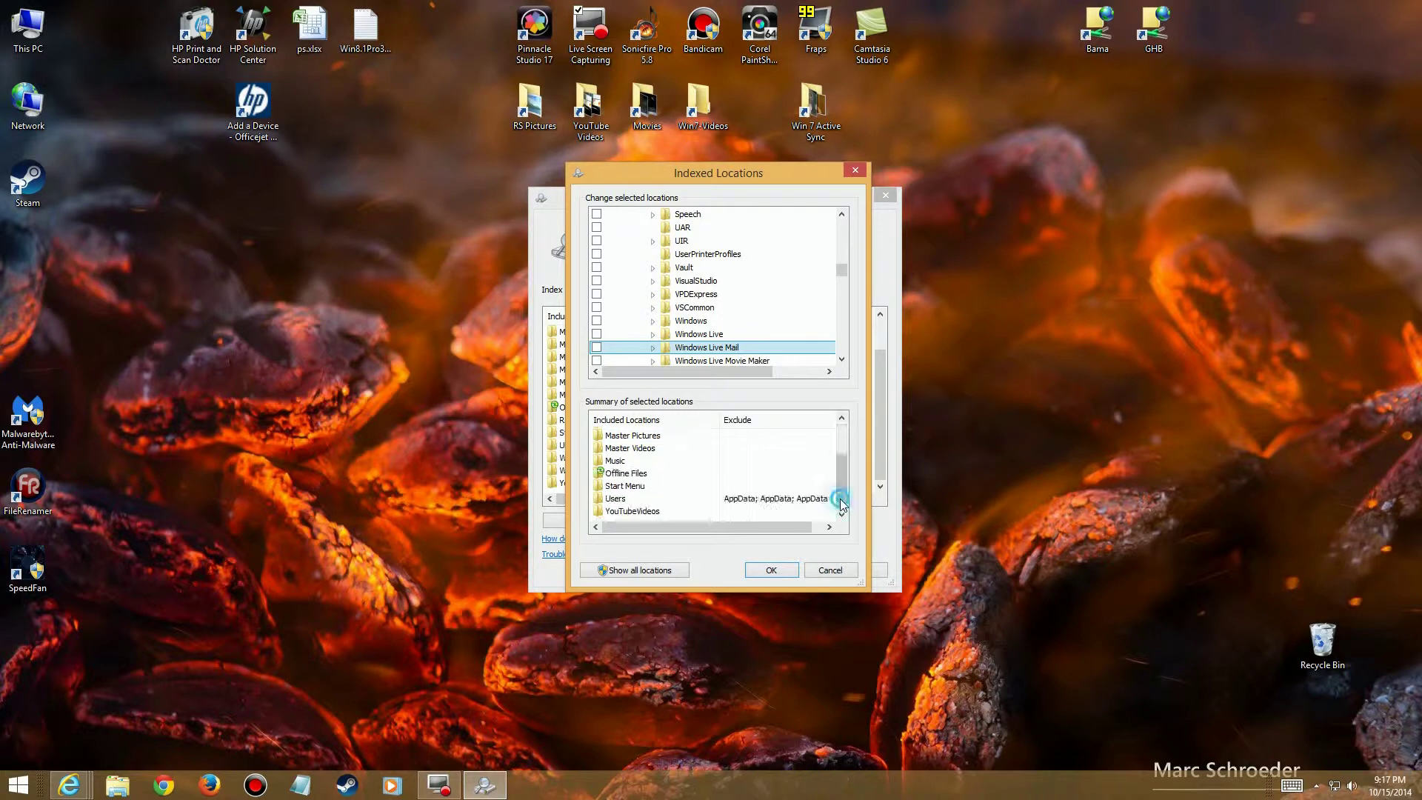
left_click(621, 511)
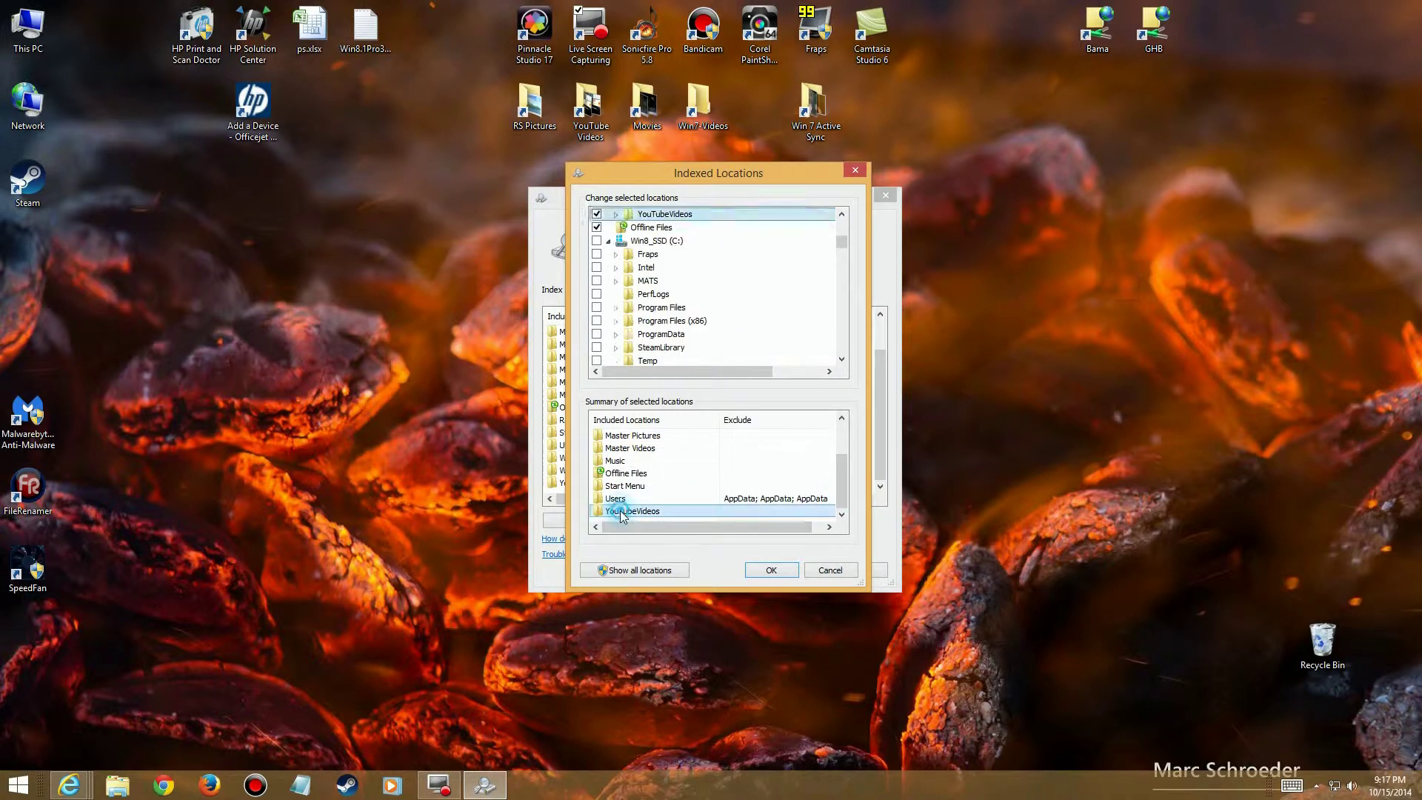
left_click(596, 214)
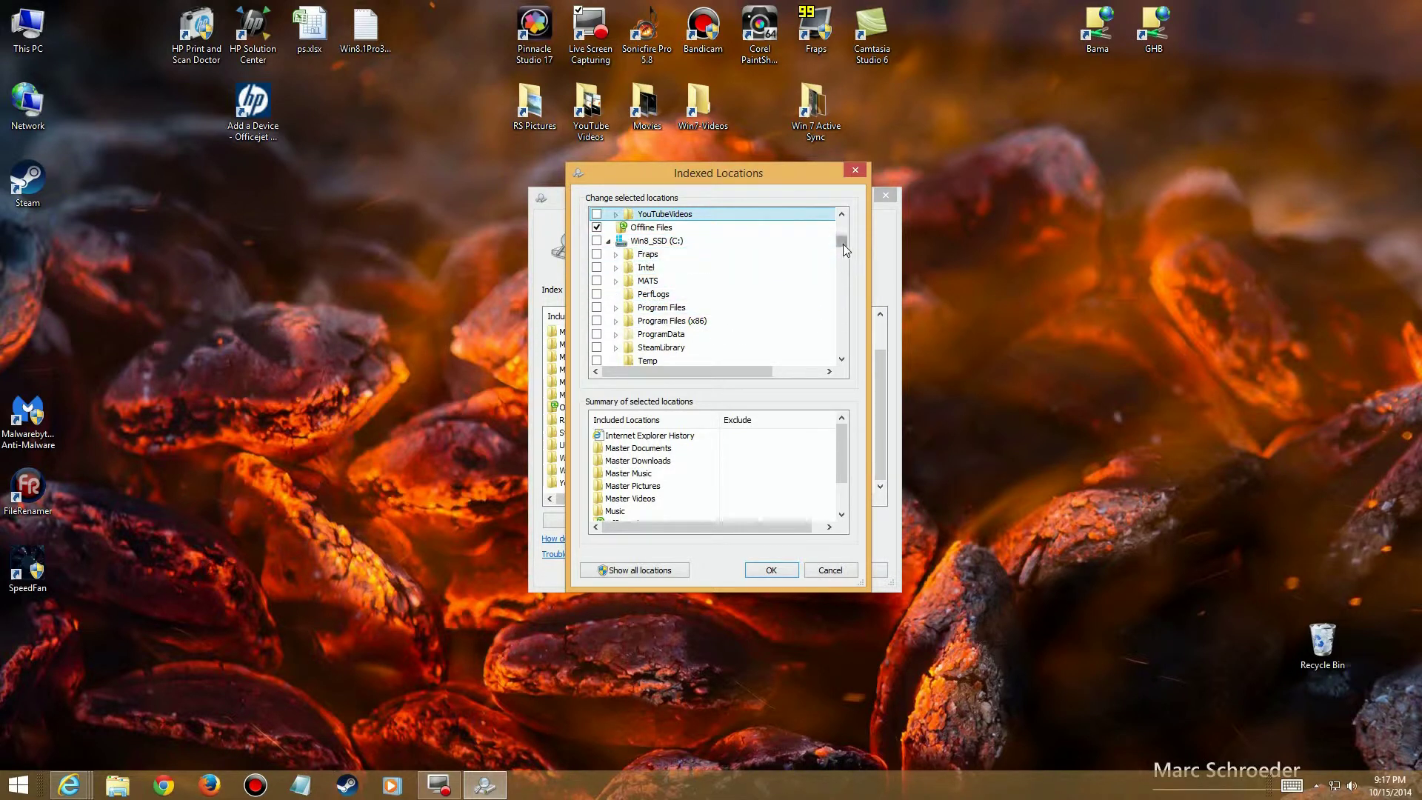
scroll(847, 480, "down", 1)
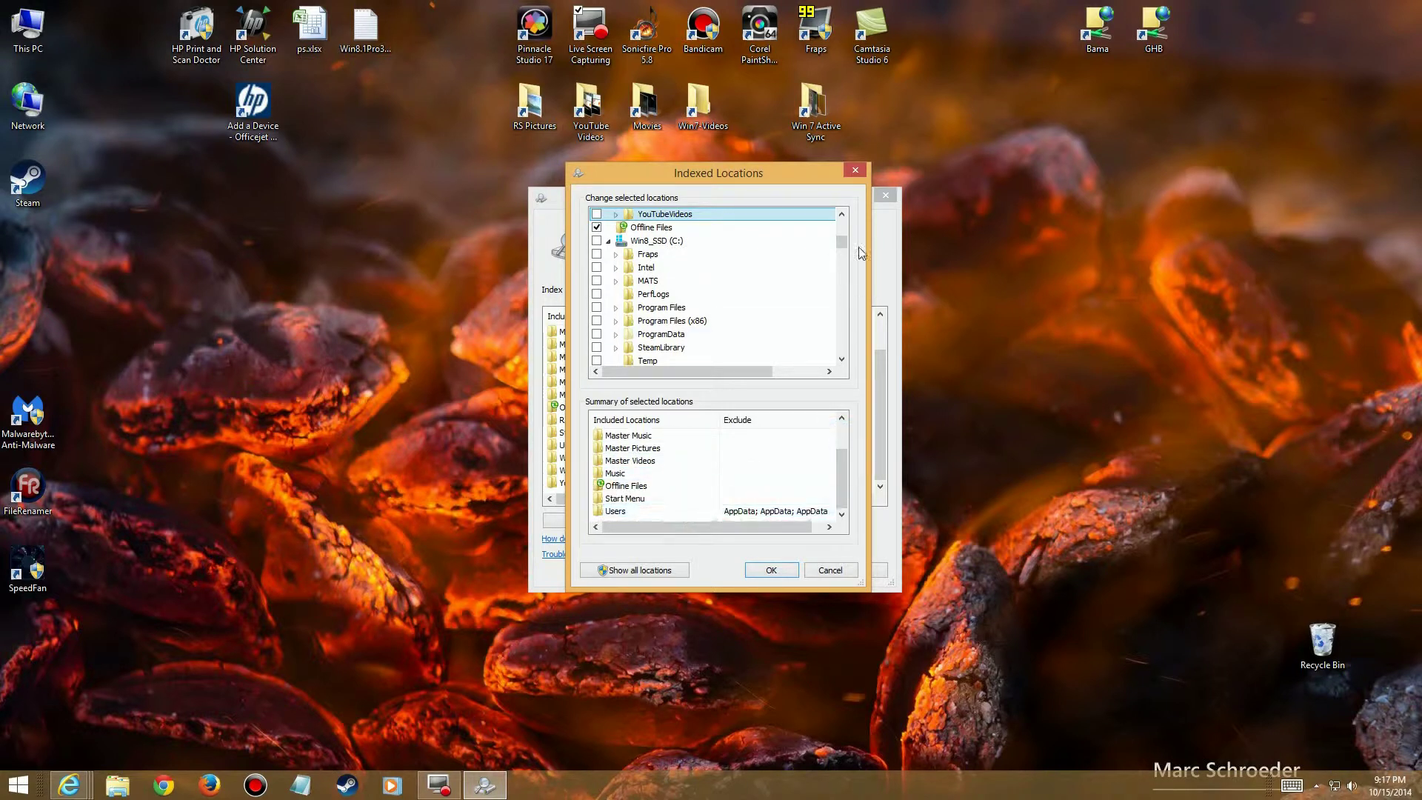
left_click_drag(844, 243, 844, 249)
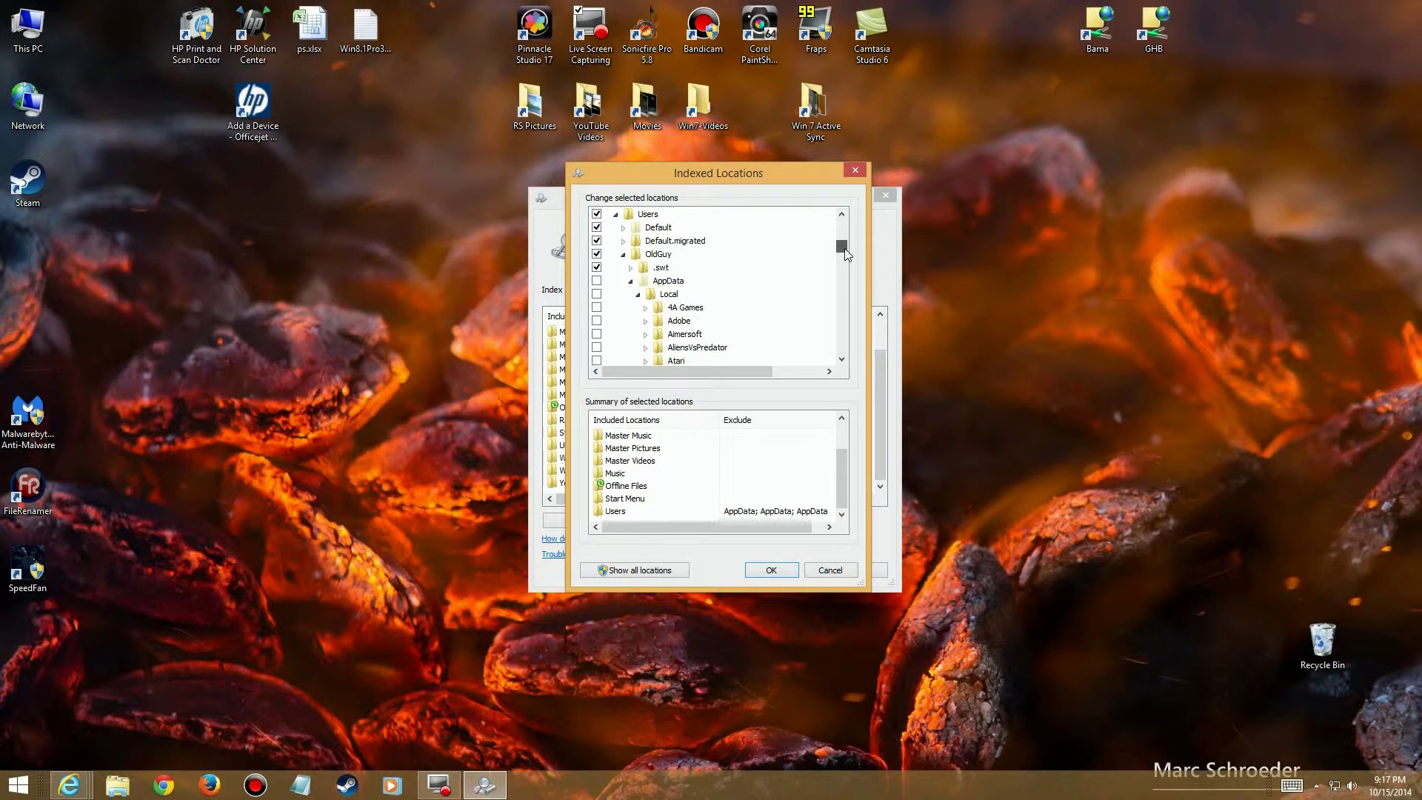
left_click_drag(844, 248, 689, 359)
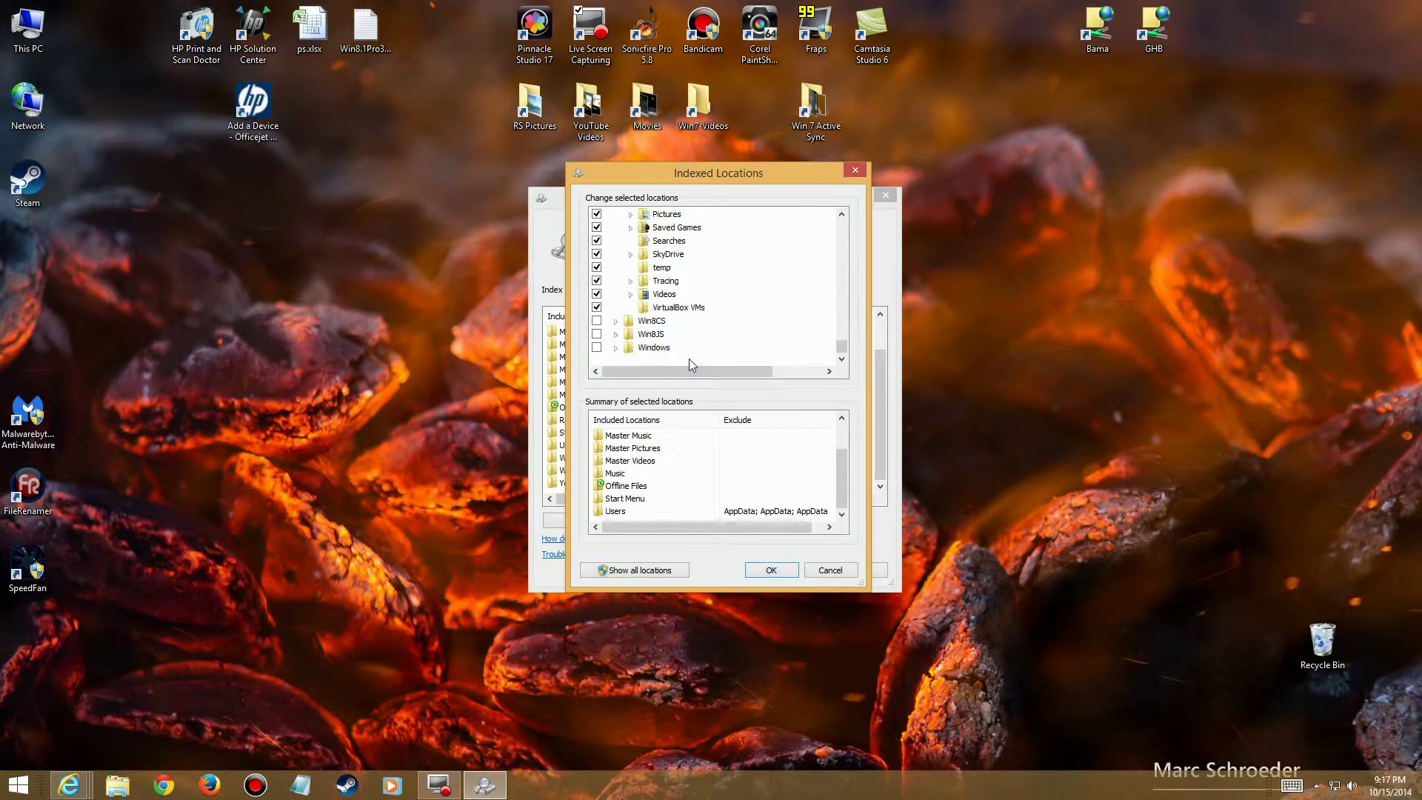
Confirm the edited indexed locations with OK.
left_click(750, 569)
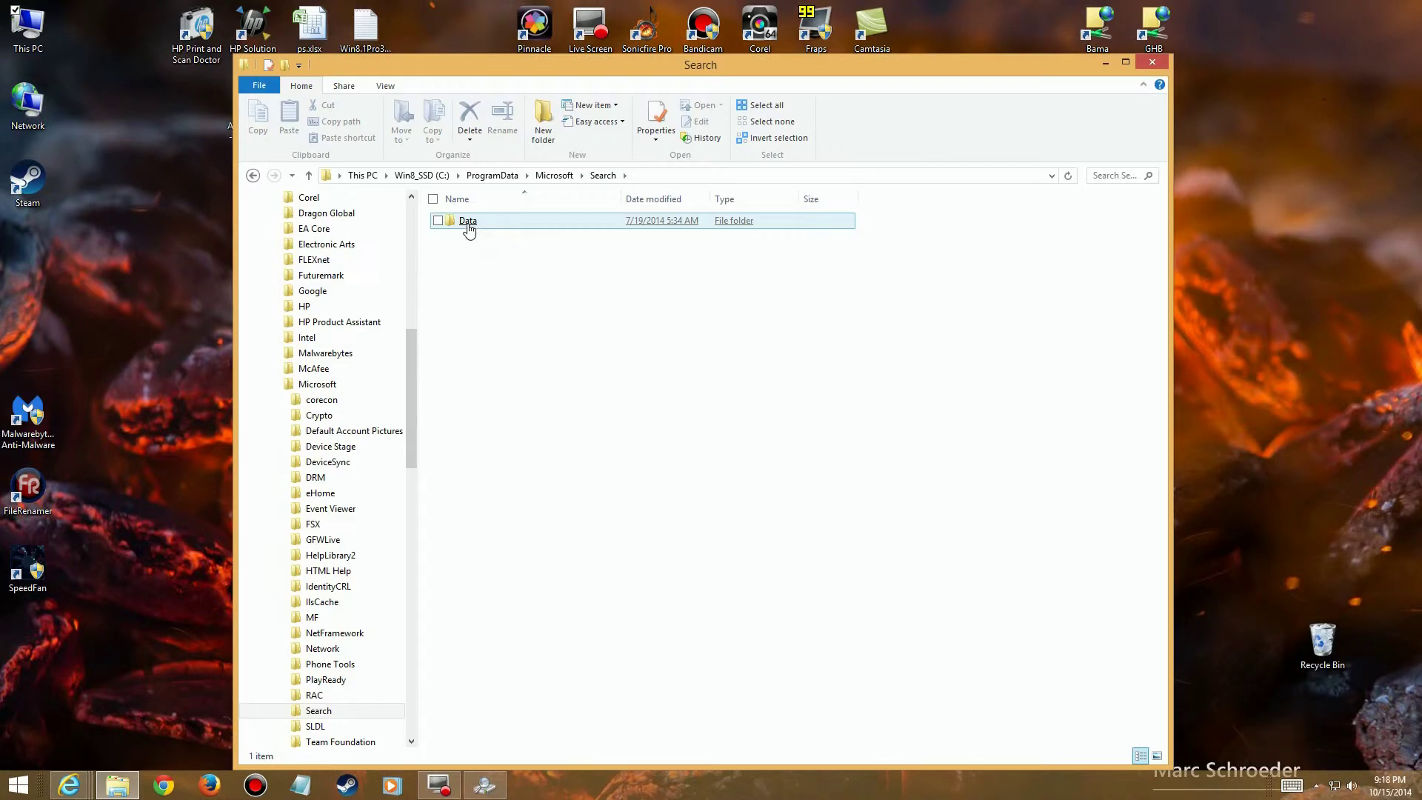
Browse into Search\Data\Applications\Windows to view the edb log files, then return to Data.
left_click(467, 228)
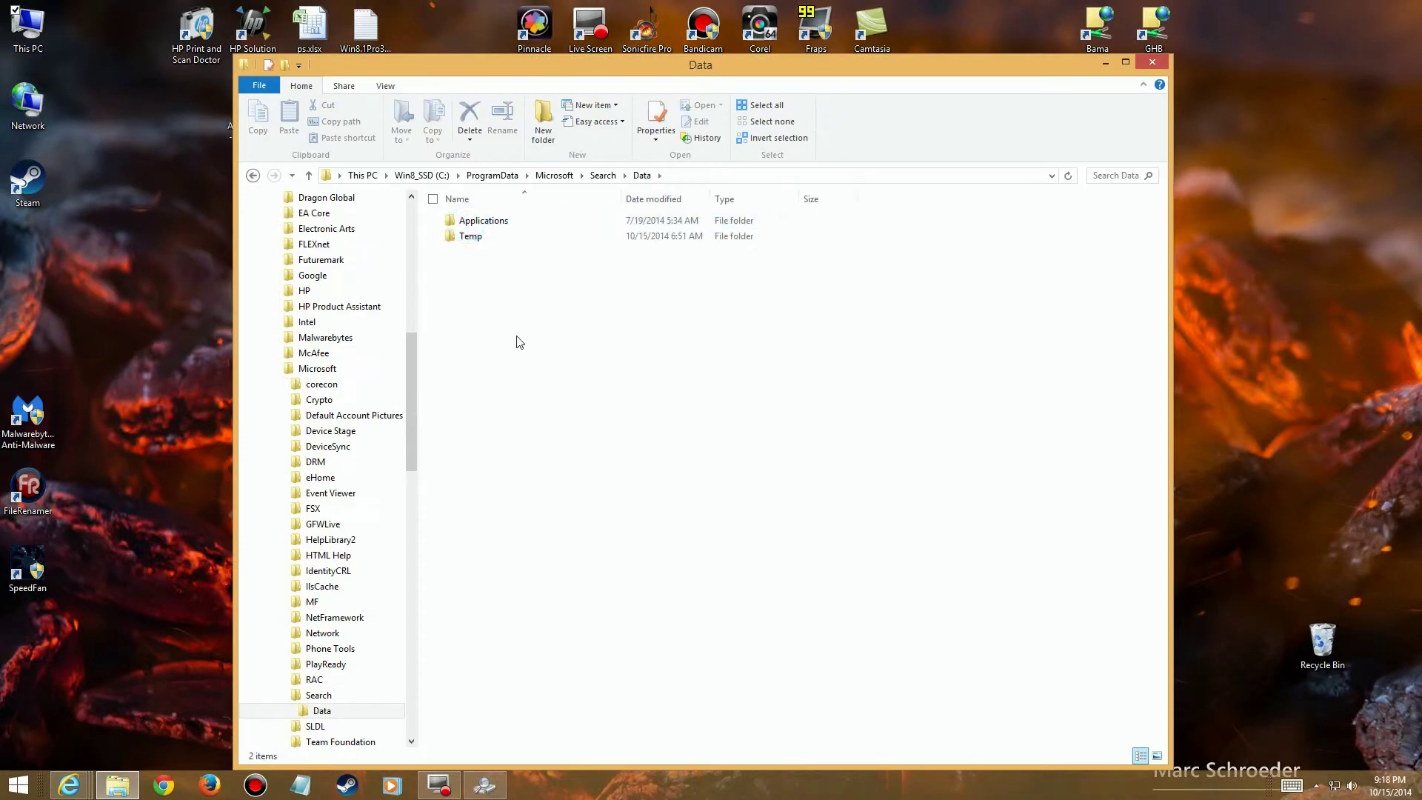
double_click(480, 220)
double_click(473, 222)
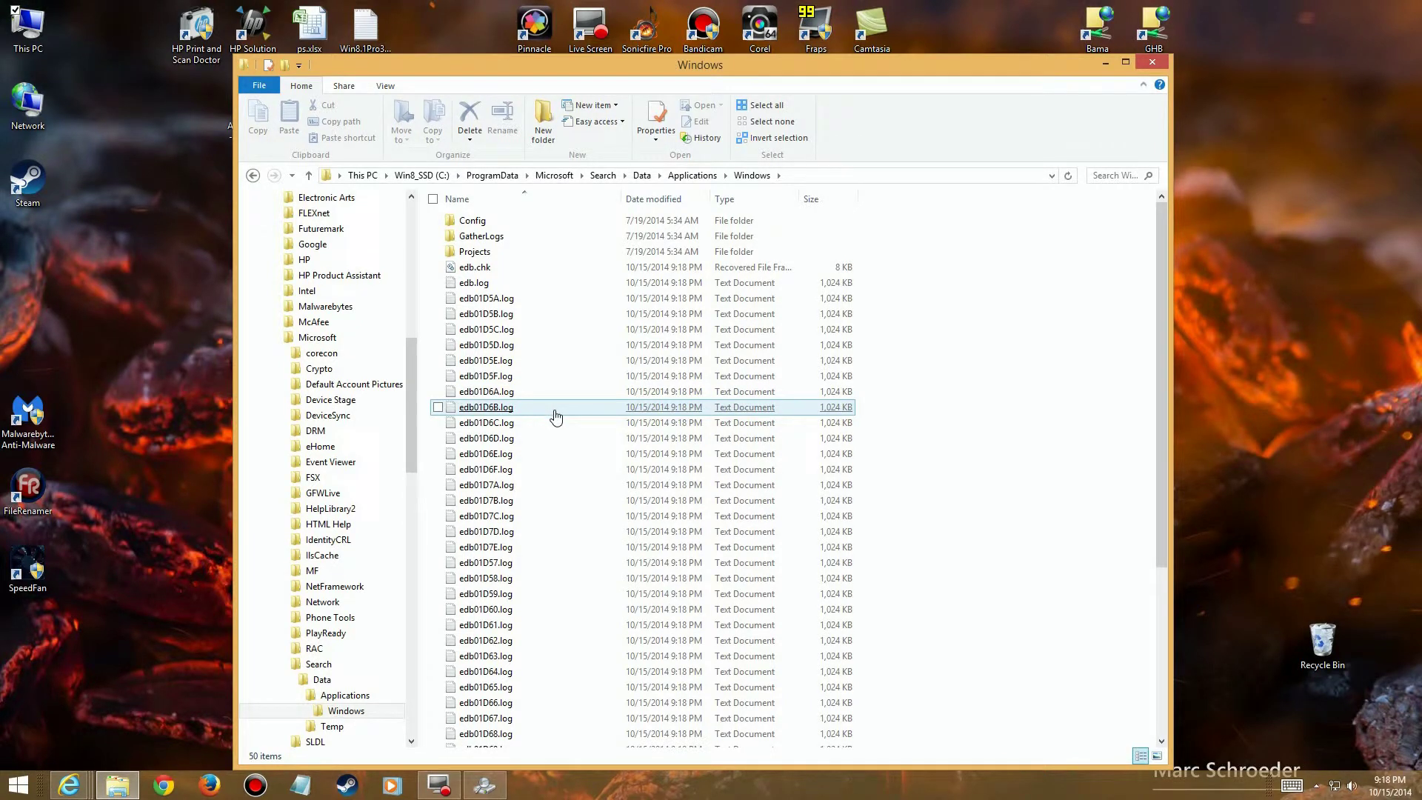
scroll(580, 390, "down", 6)
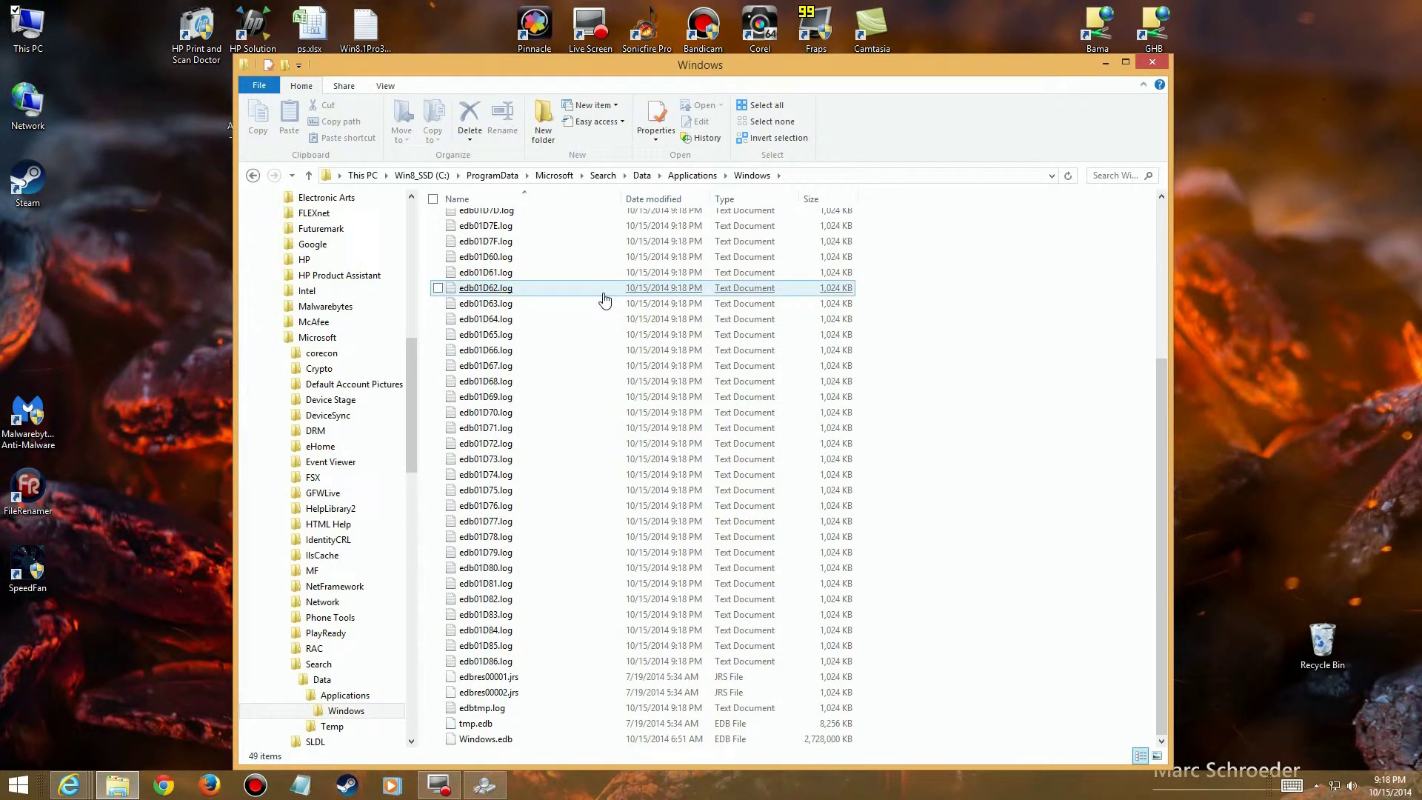
left_click(677, 176)
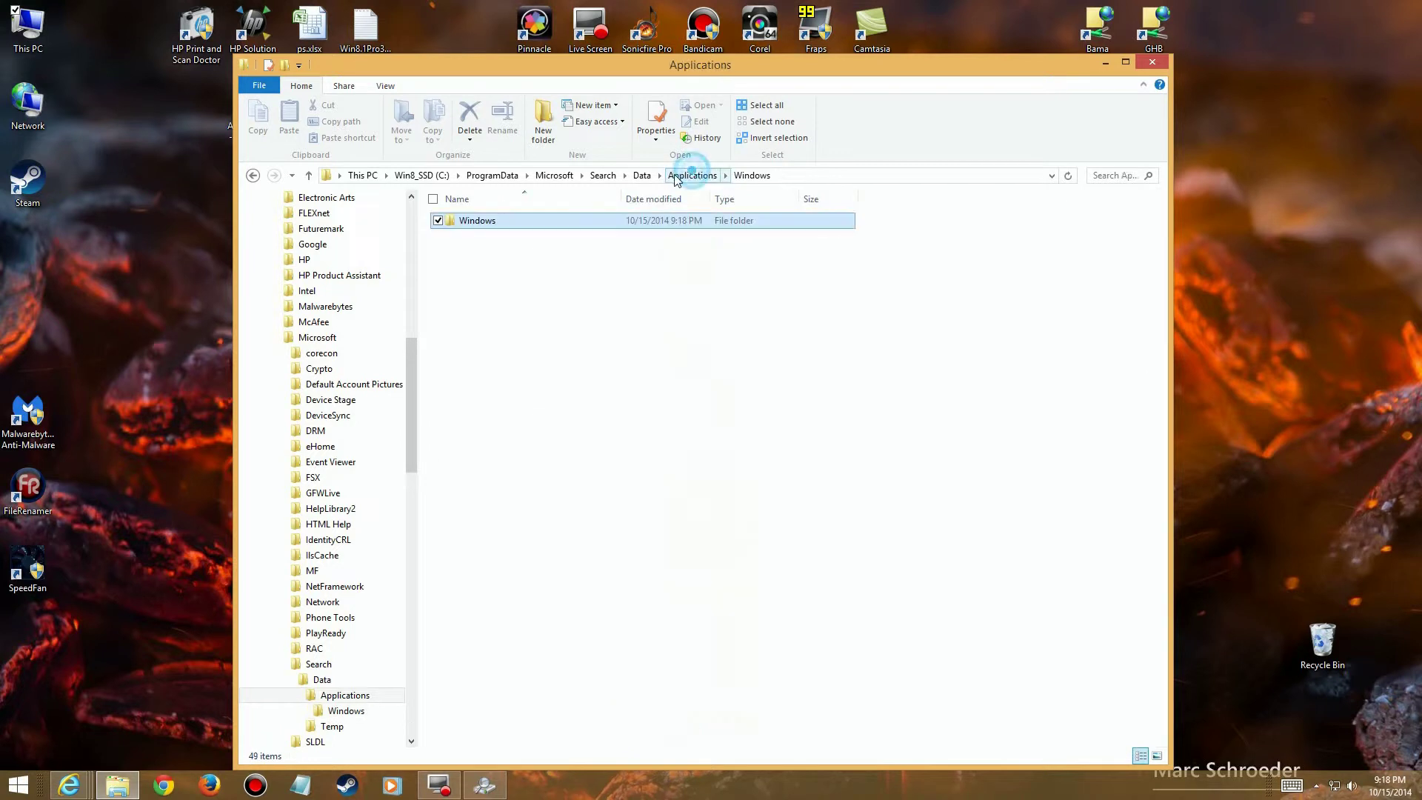
left_click(641, 176)
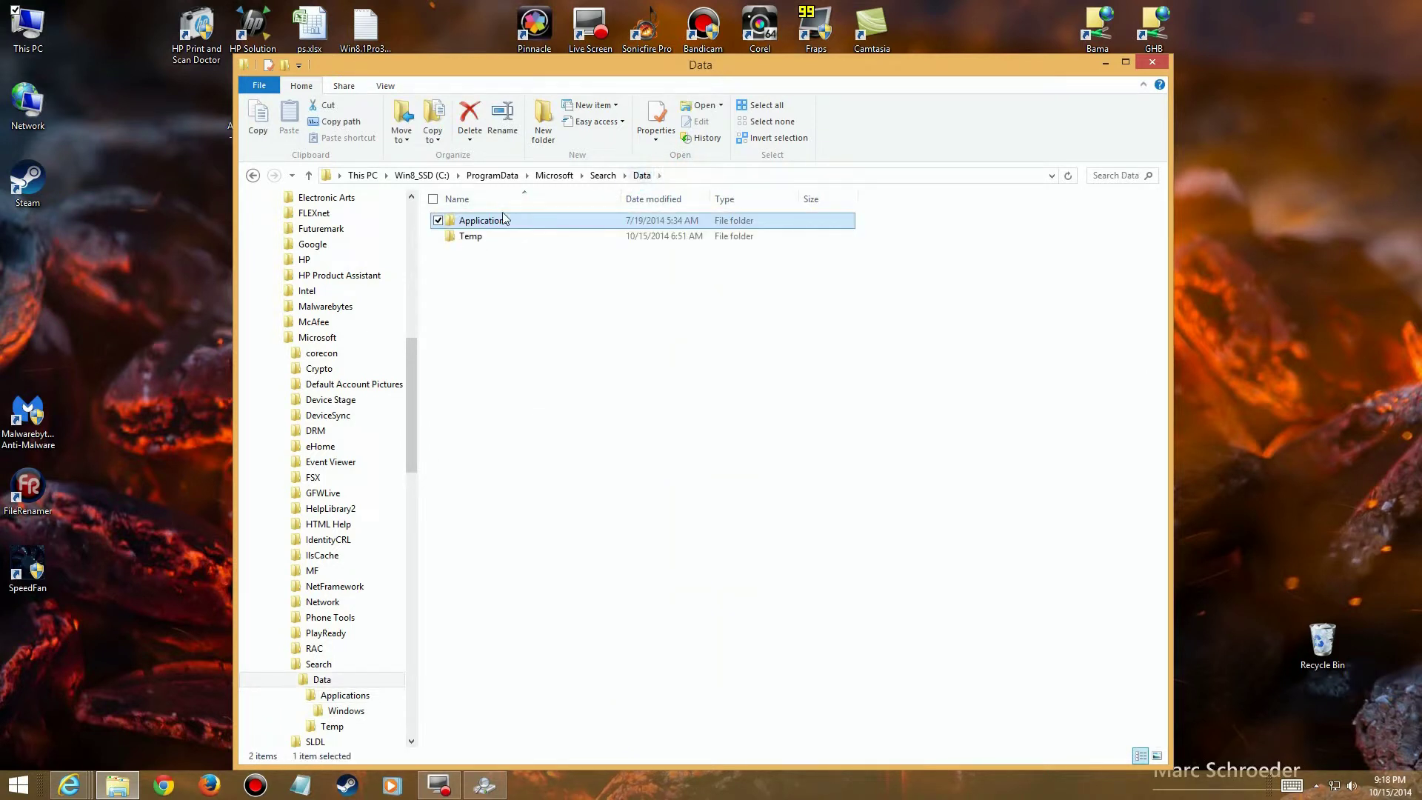
Look inside the Temp folder and its usgthrsvc subfolder.
double_click(468, 234)
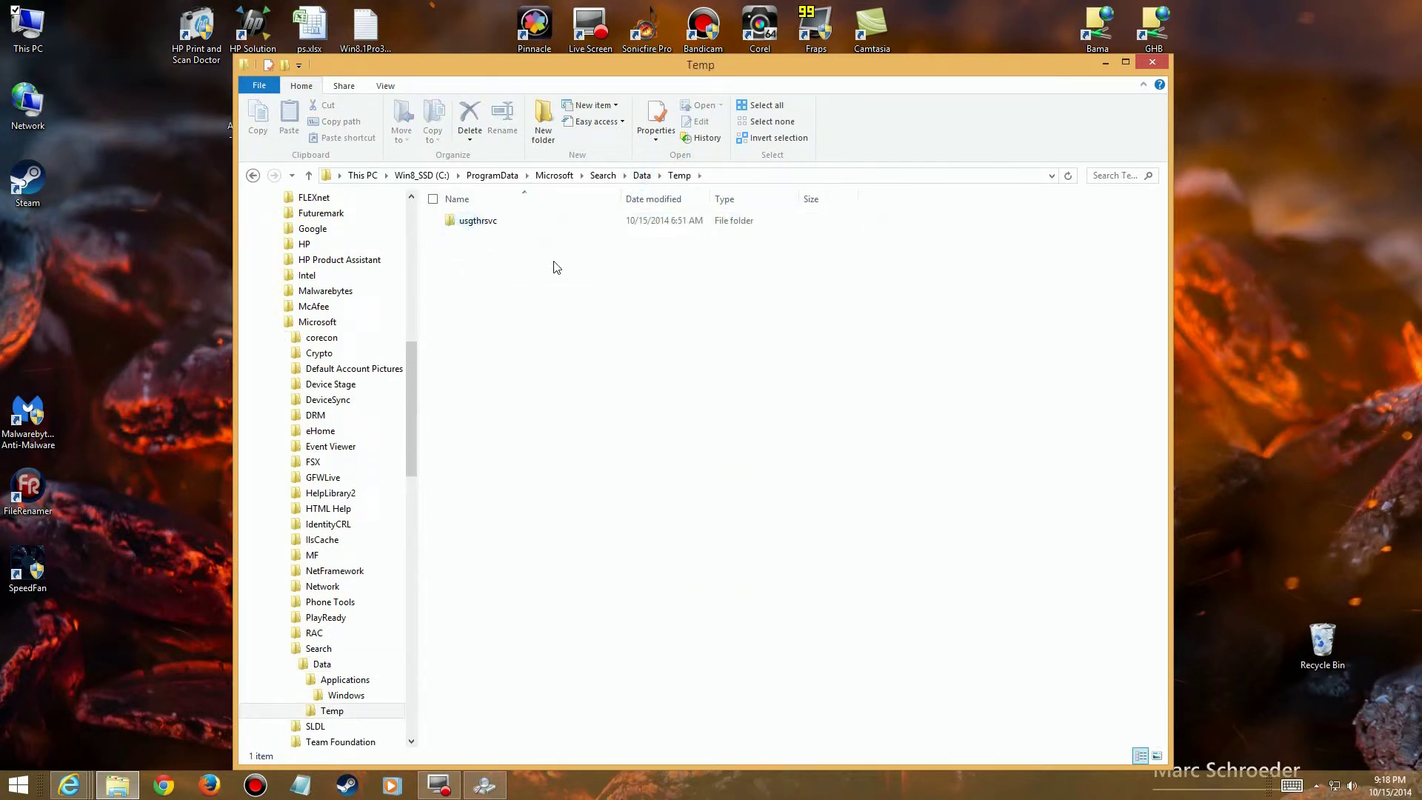
left_click(647, 180)
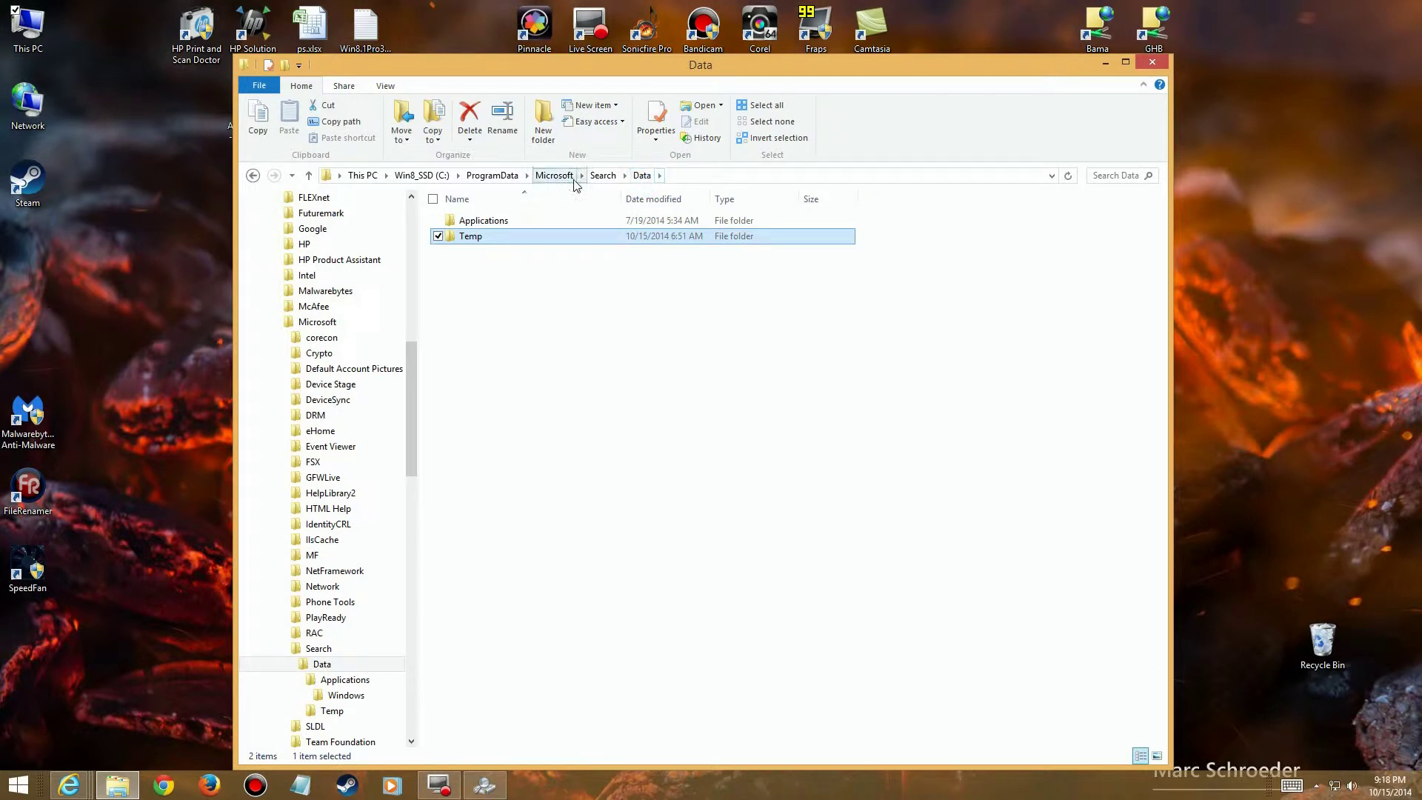
left_click(603, 176)
double_click(462, 227)
left_click(477, 240)
double_click(474, 237)
double_click(485, 219)
left_click(252, 176)
Go back to Data and open the Applications\Windows index folder.
left_click(639, 177)
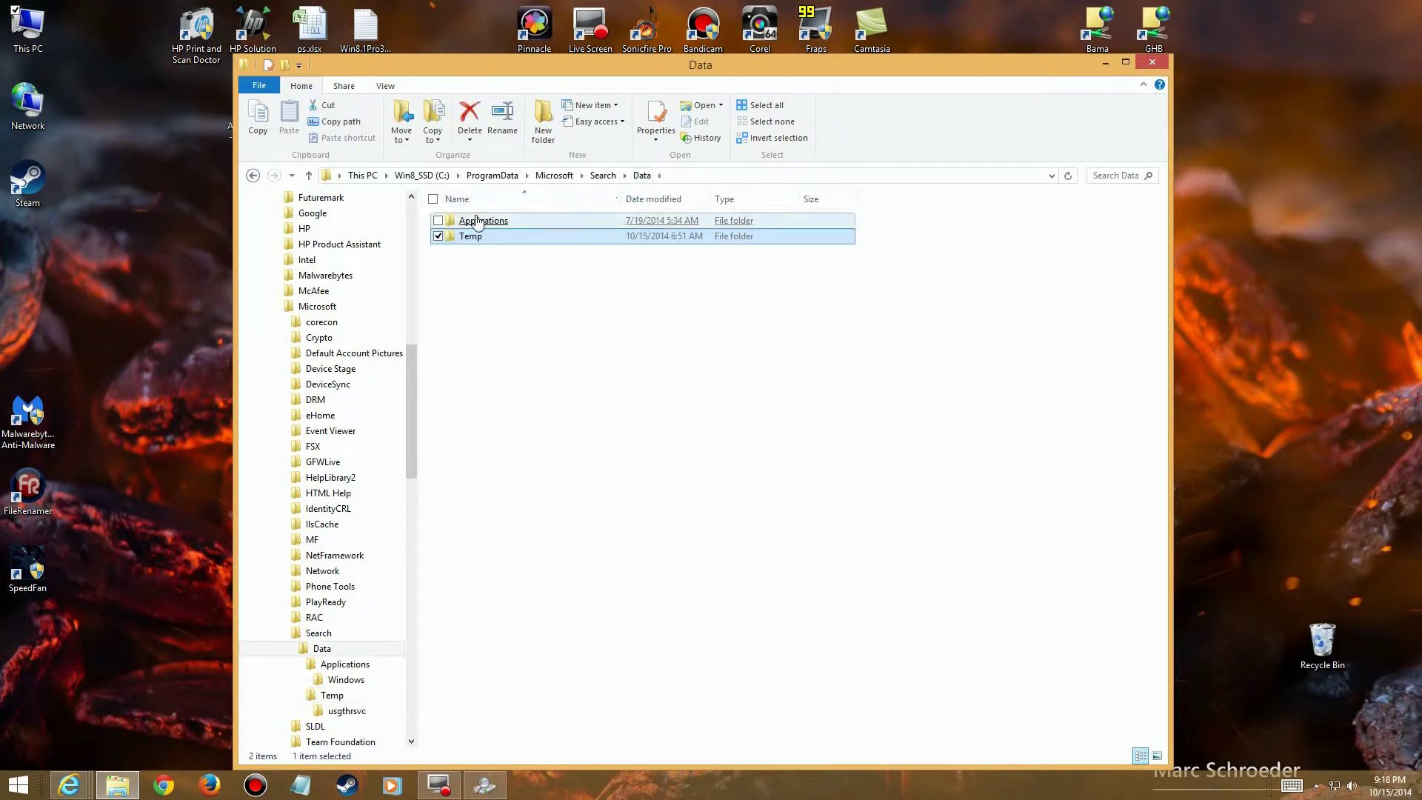
double_click(474, 222)
left_click(474, 222)
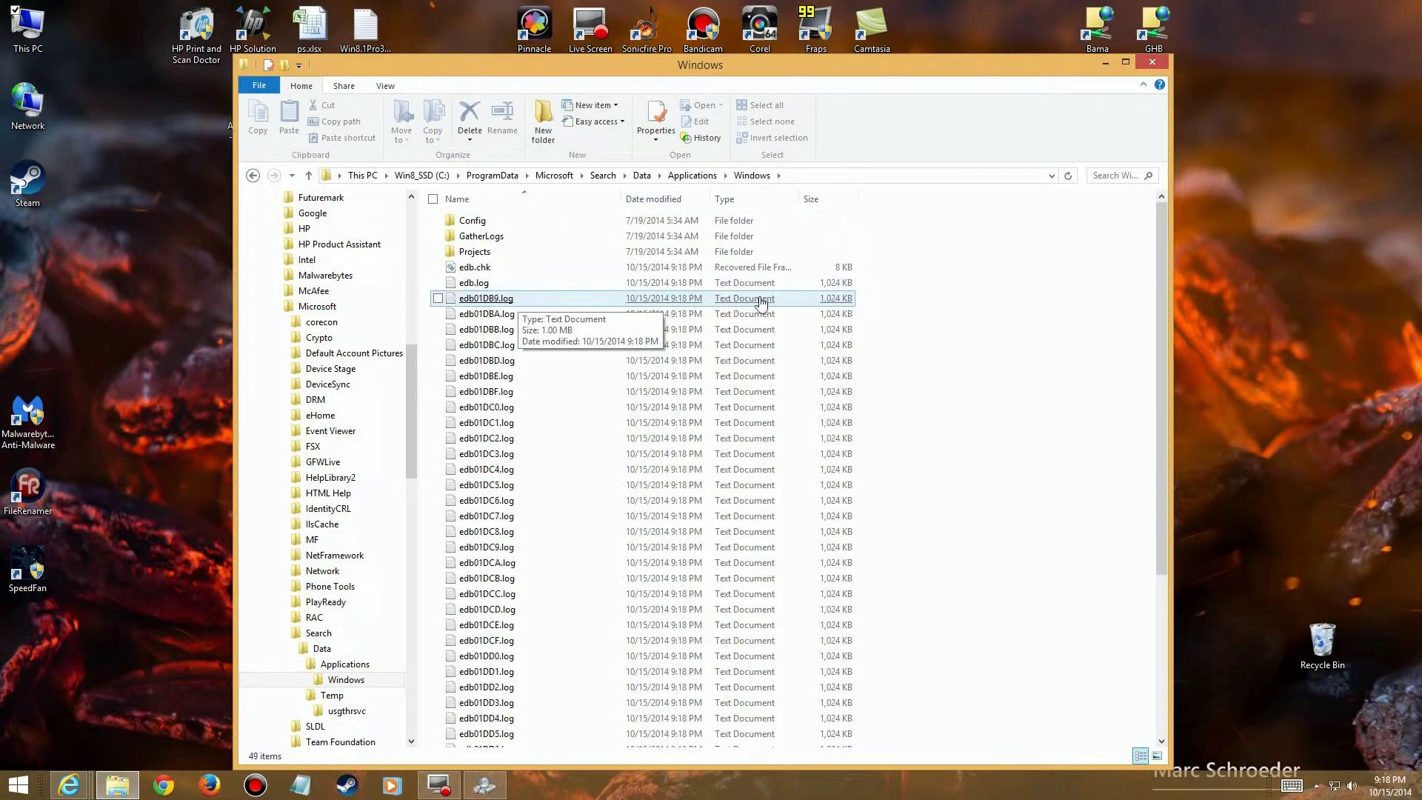
Scroll the Windows index folder list down to Windows.edb.
left_click_drag(1158, 279, 1203, 497)
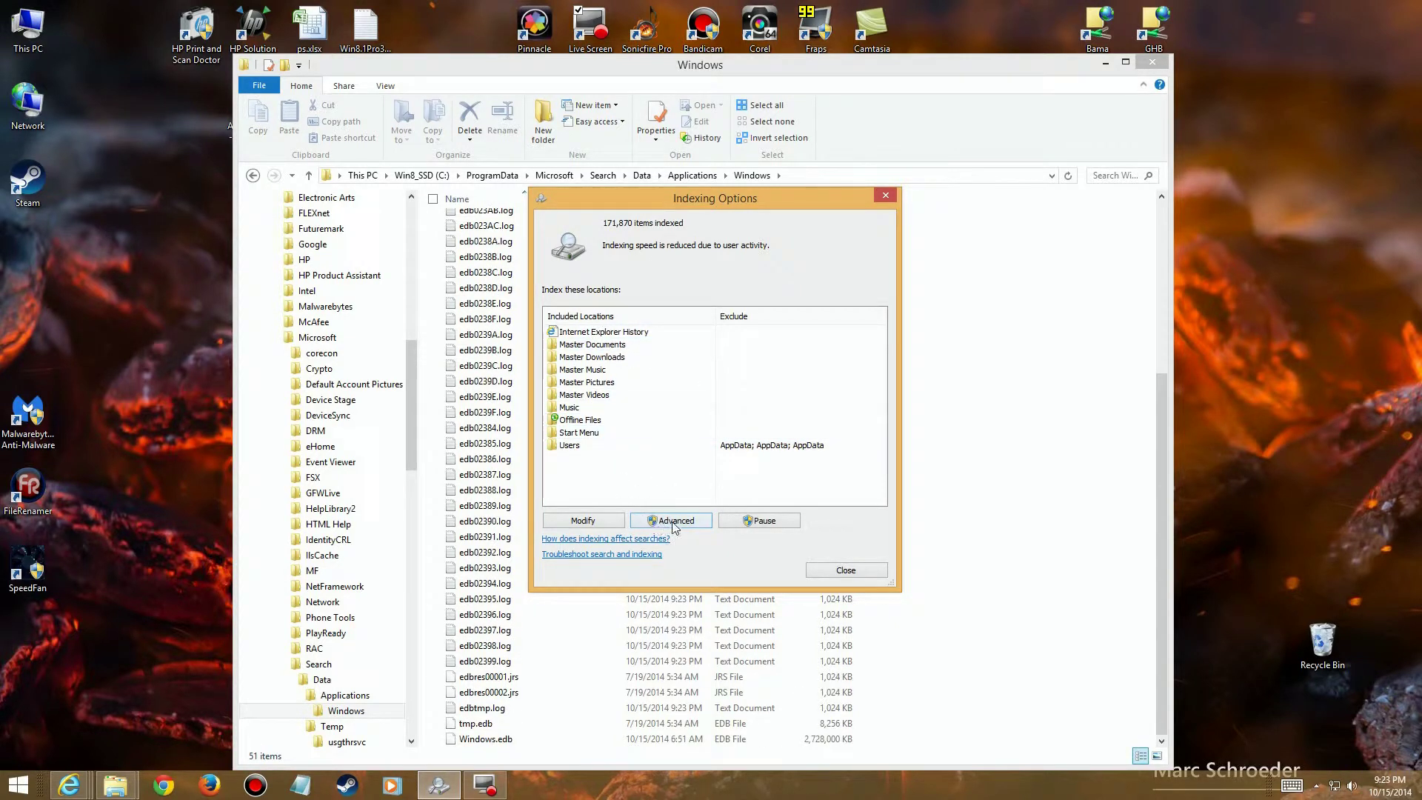
Create a 'Search Index' folder on Masters (E:) and select it as the new index location.
left_click(672, 521)
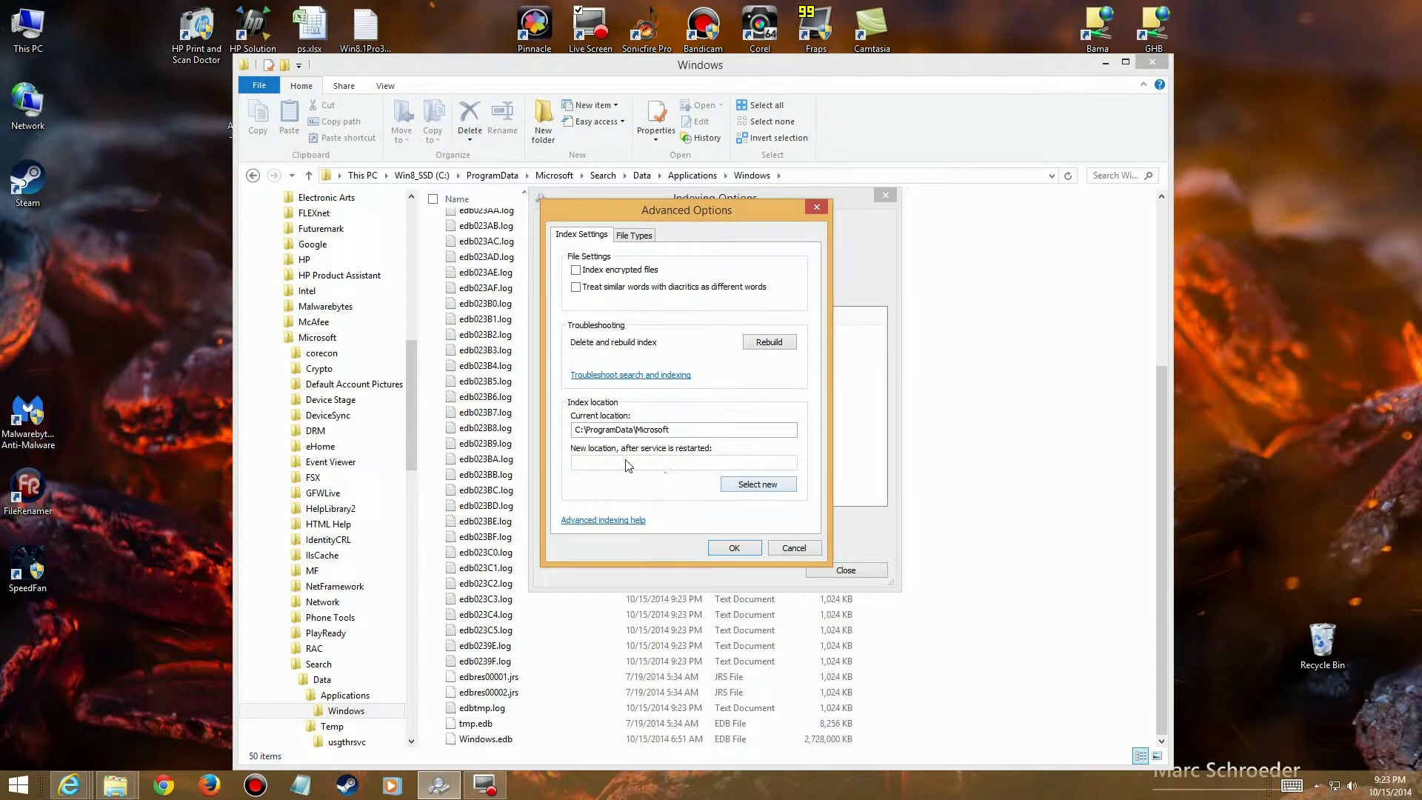
left_click(748, 485)
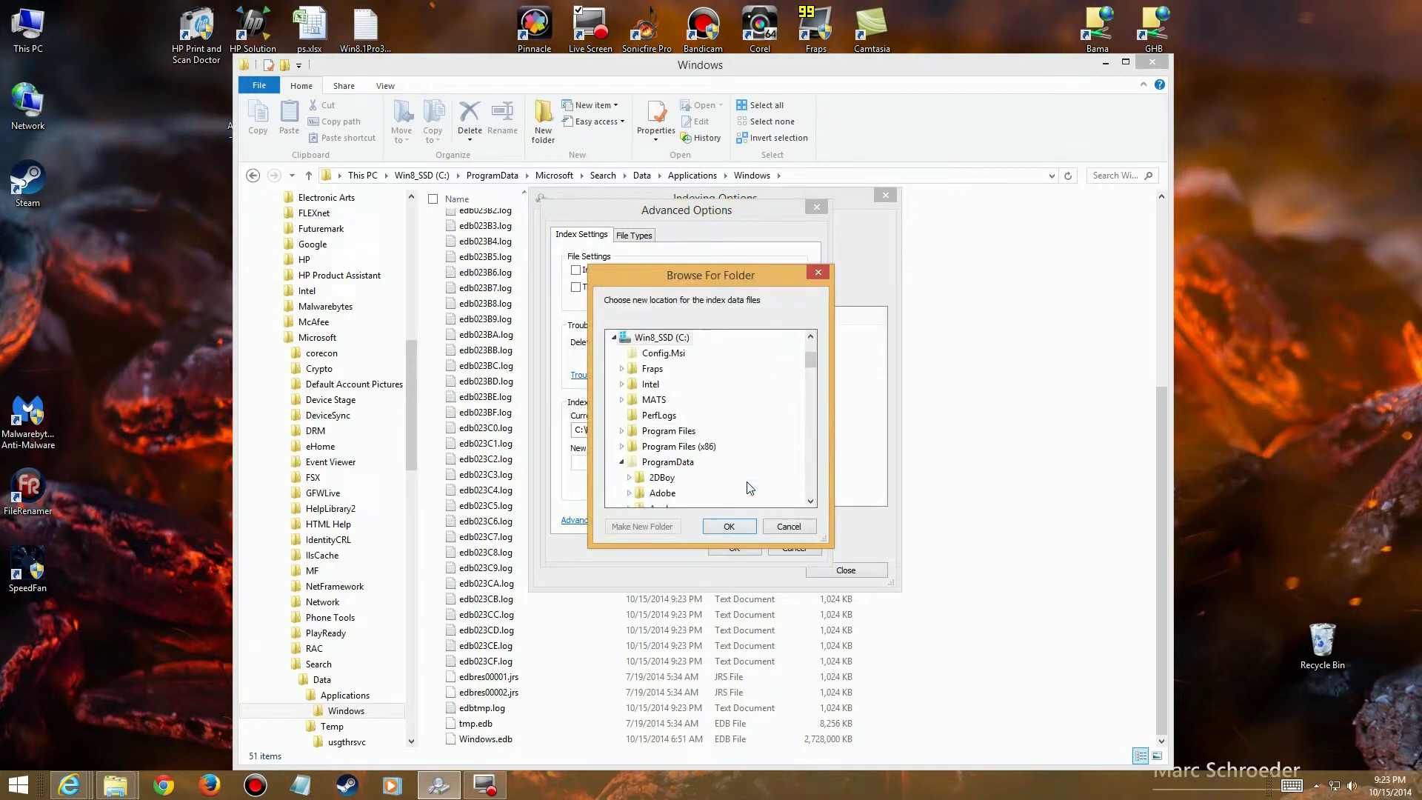
left_click(613, 337)
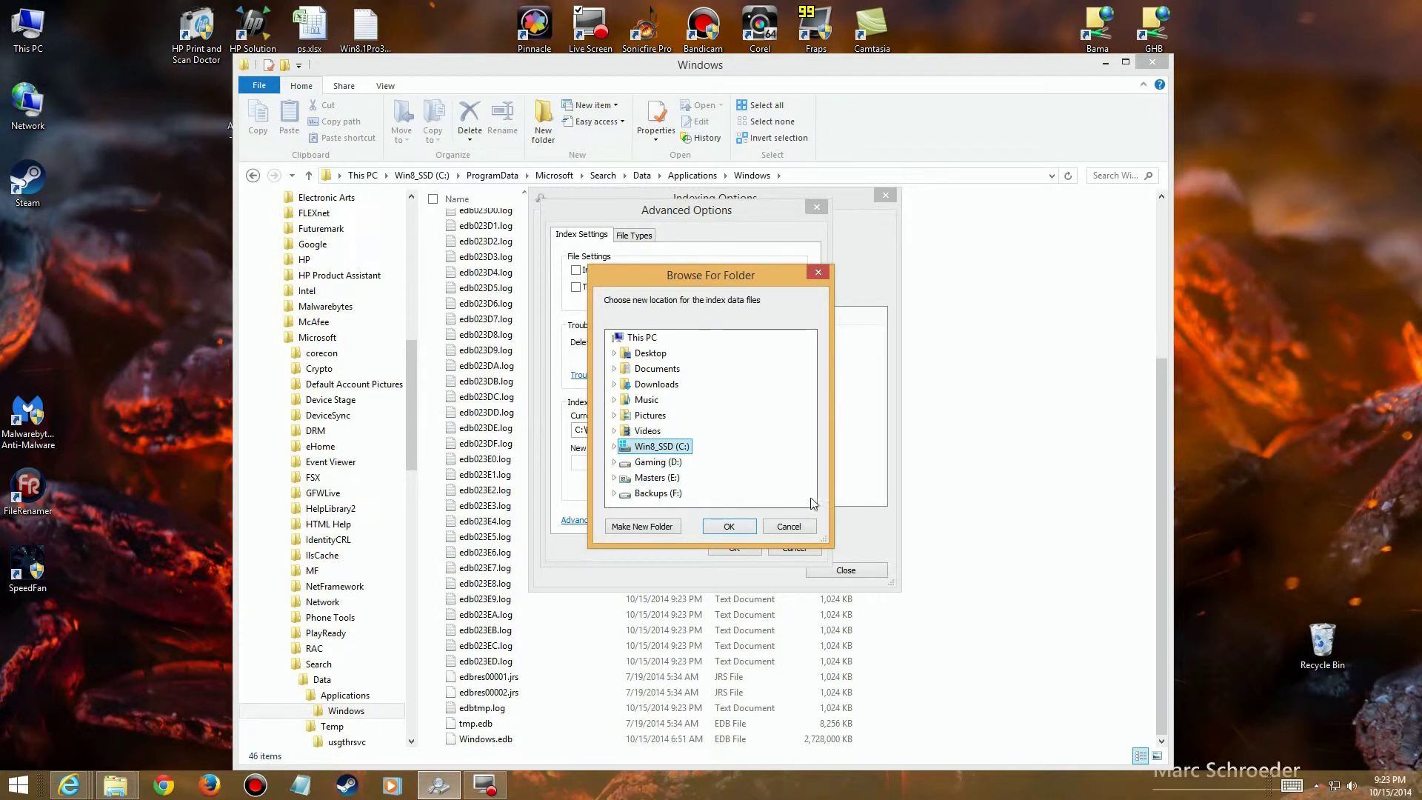
left_click(614, 477)
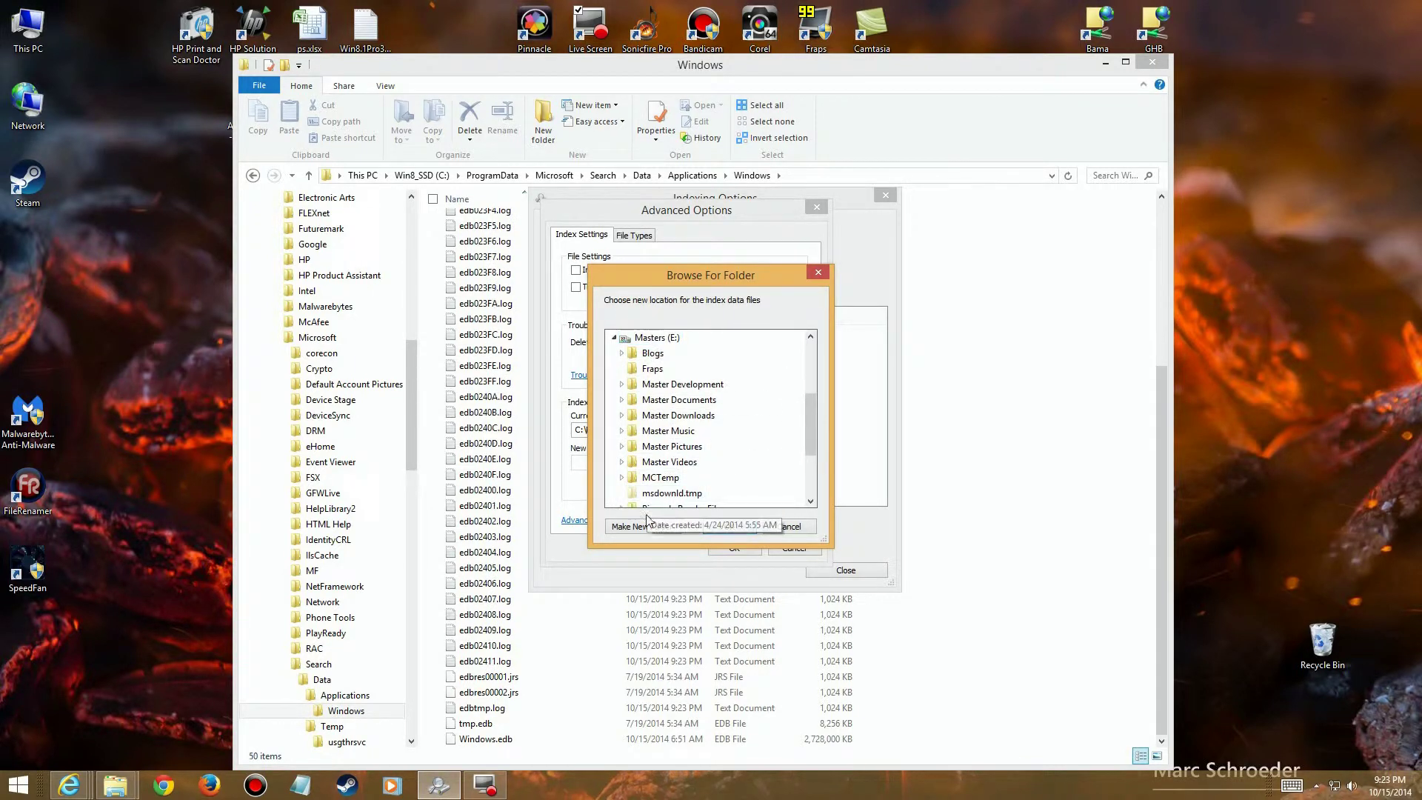
left_click(651, 337)
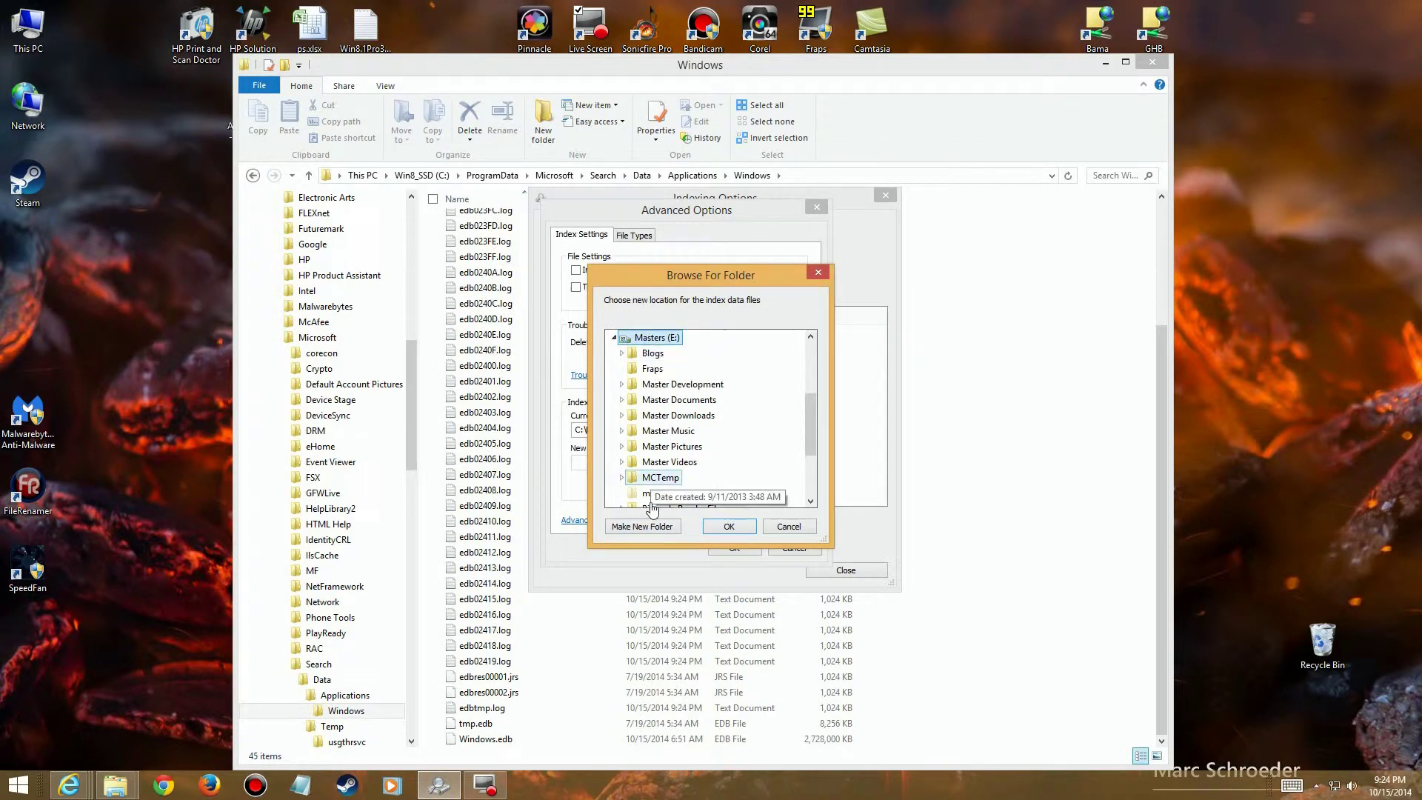
left_click(649, 526)
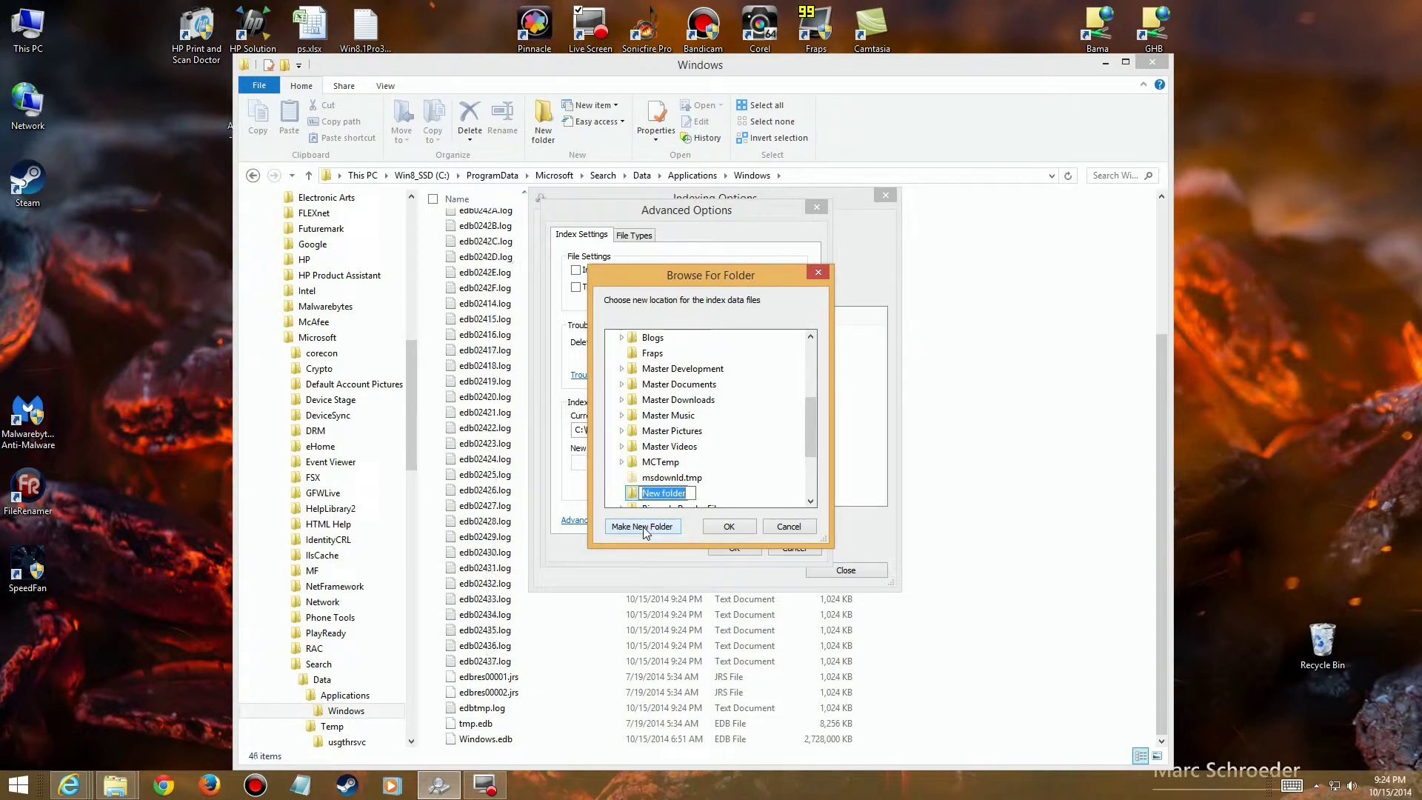
type("Inde")
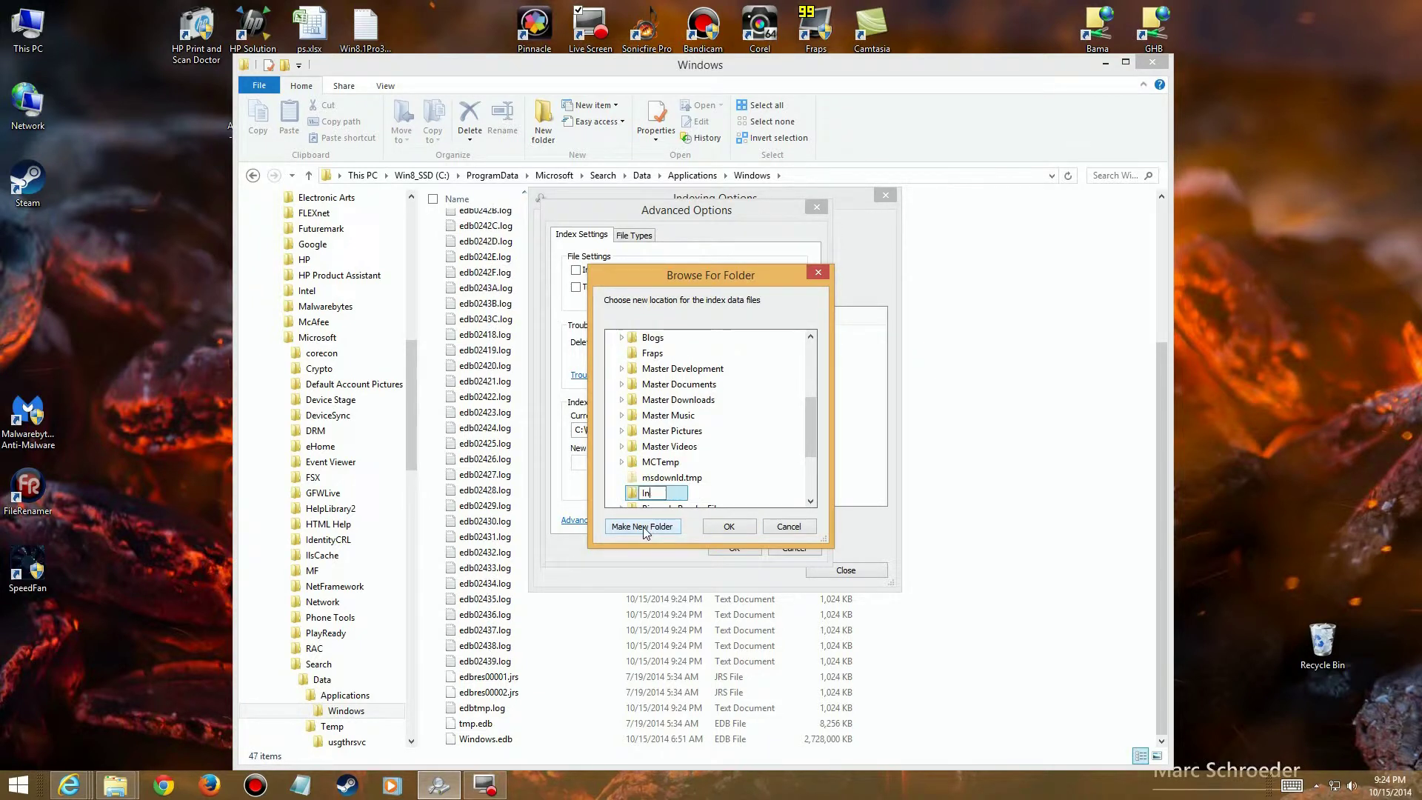
key("BackSpace")
key("BackSpace")
key("BackSpace")
key("BackSpace")
type("Search")
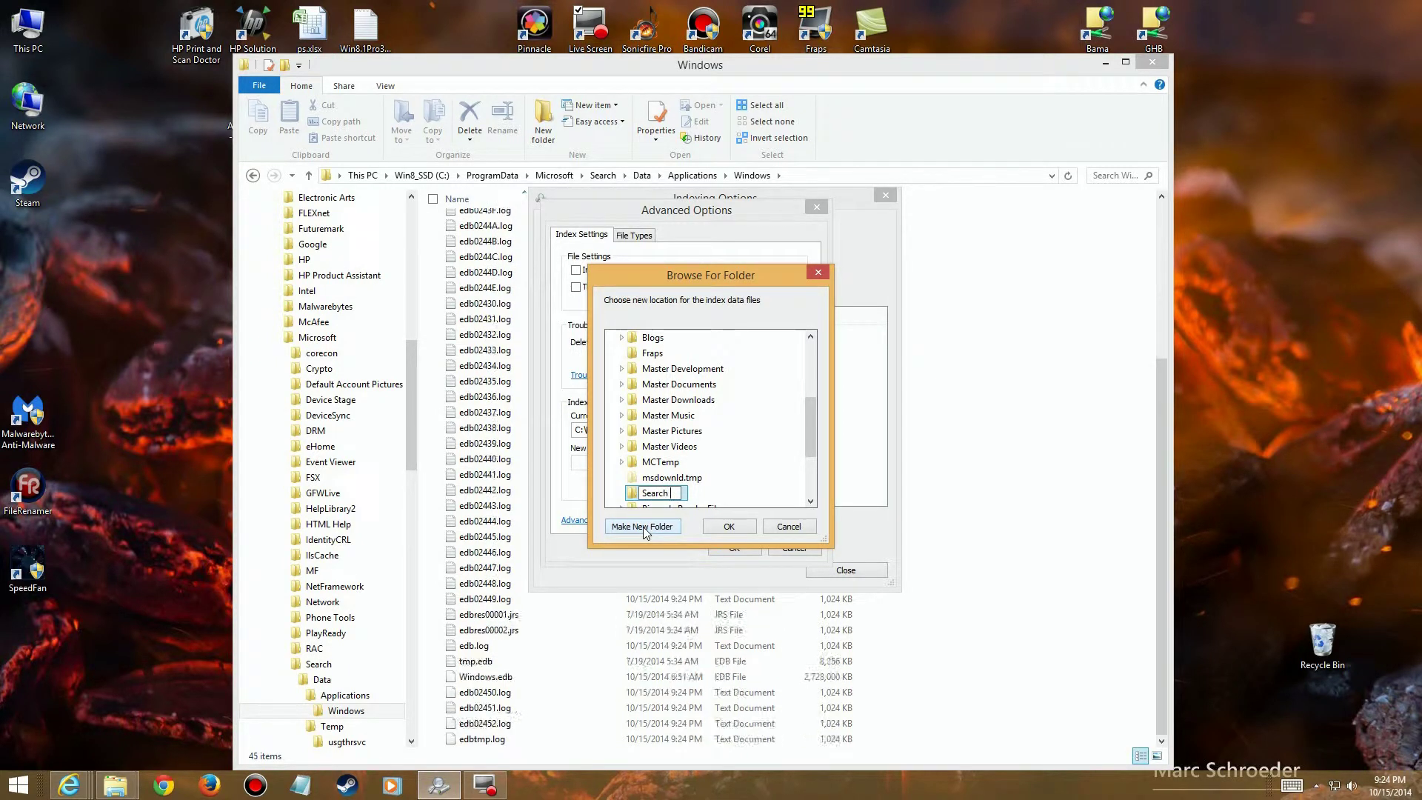
type(" Index")
left_click(725, 527)
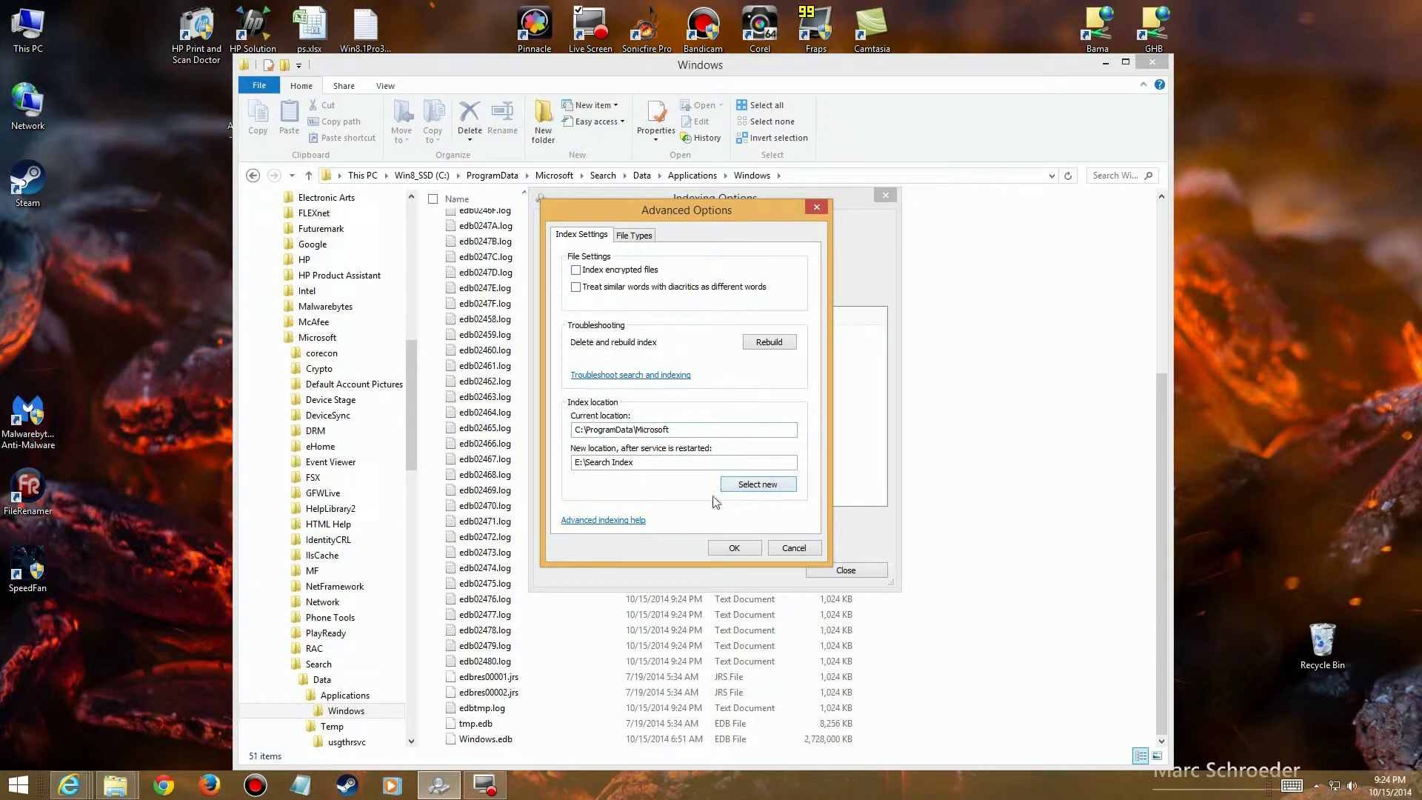
Apply the E:\Search Index location and pause indexing.
left_click(744, 550)
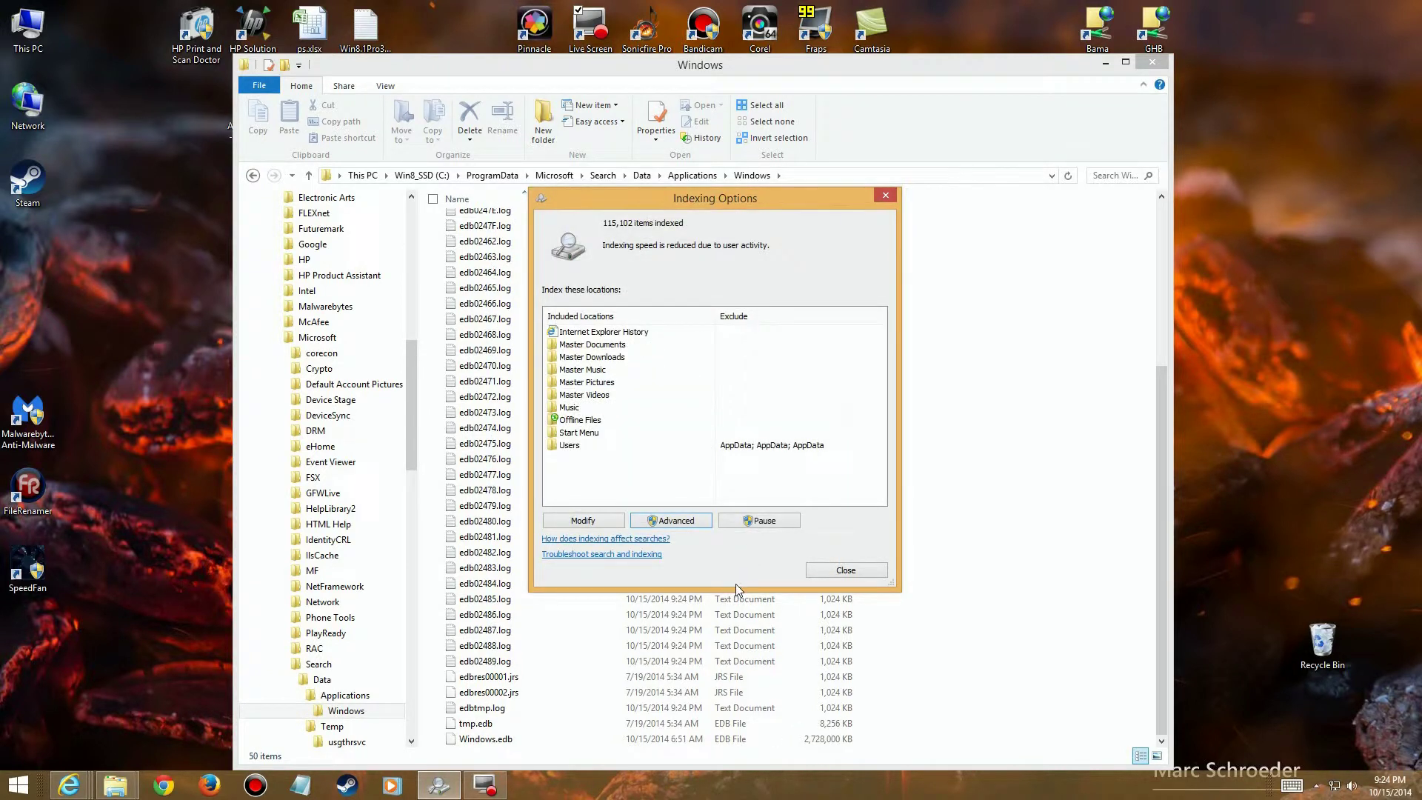
left_click(760, 522)
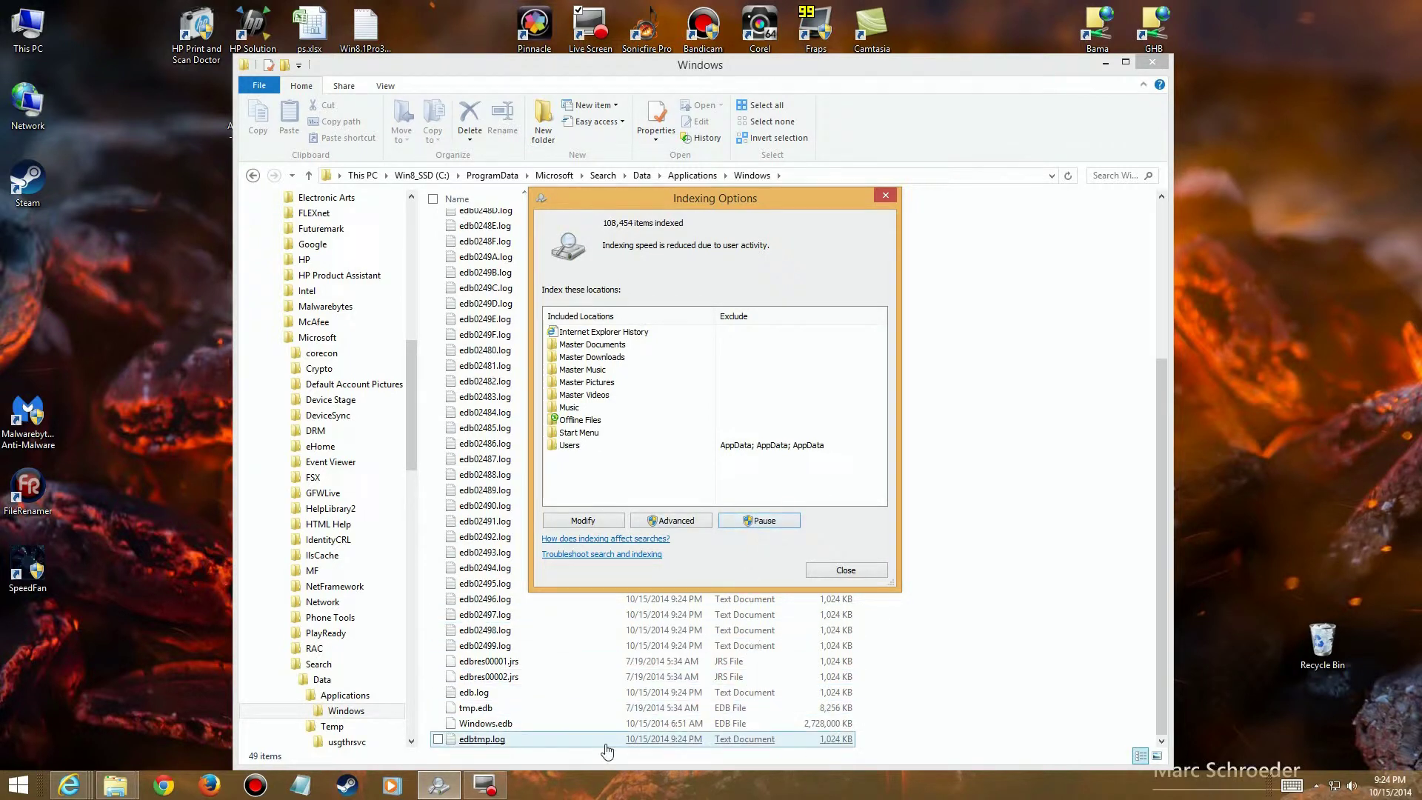
left_click(369, 178)
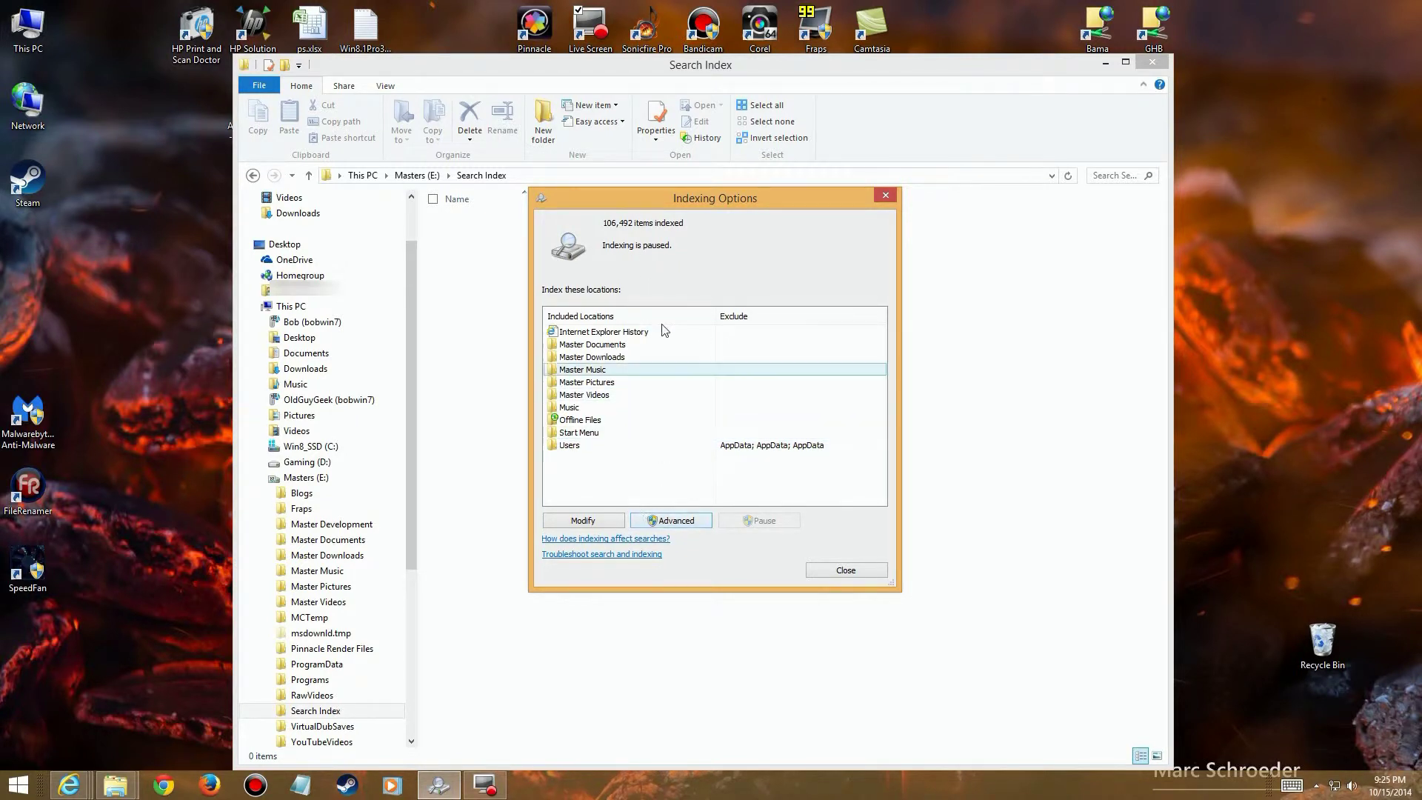
Delete and rebuild the search index from Advanced Options.
left_click(671, 519)
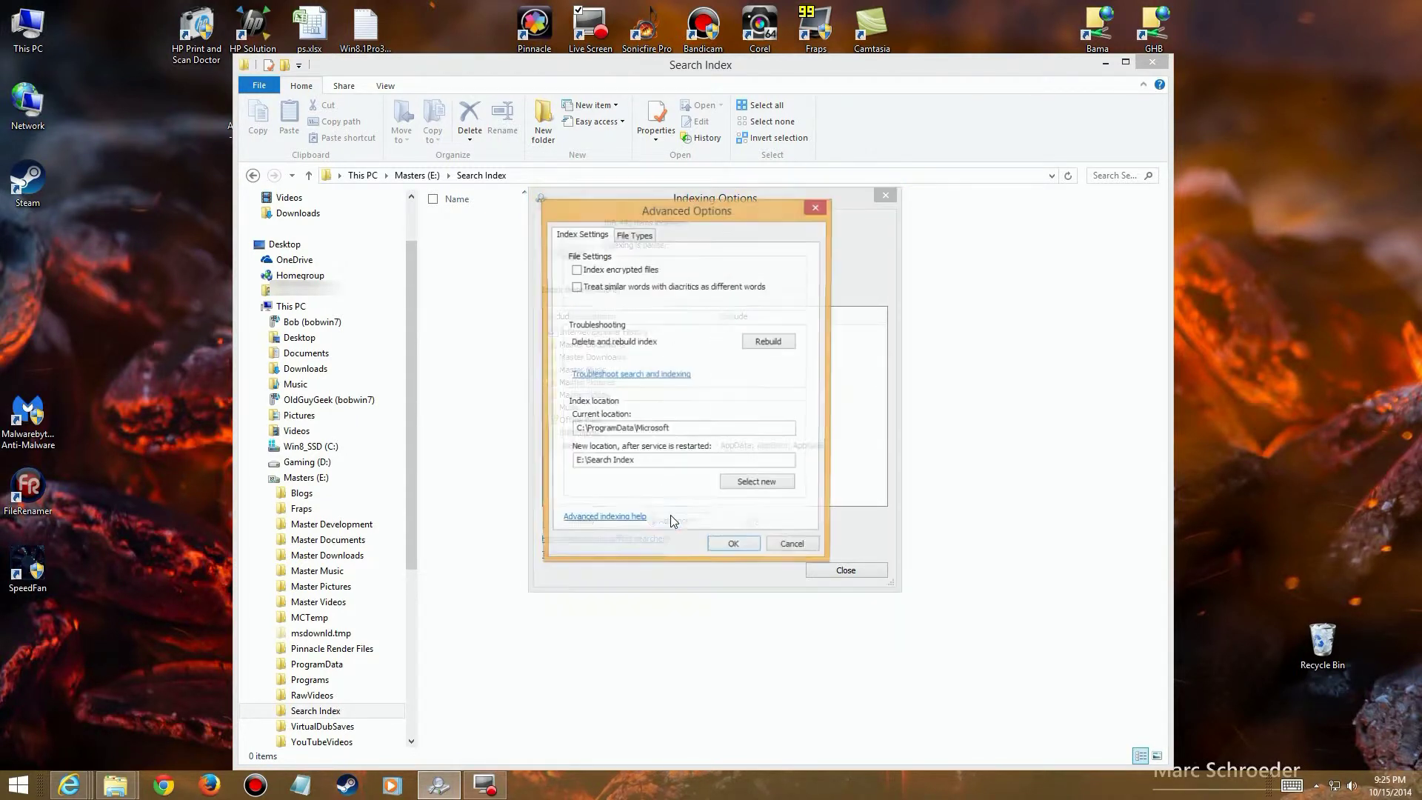
left_click(760, 343)
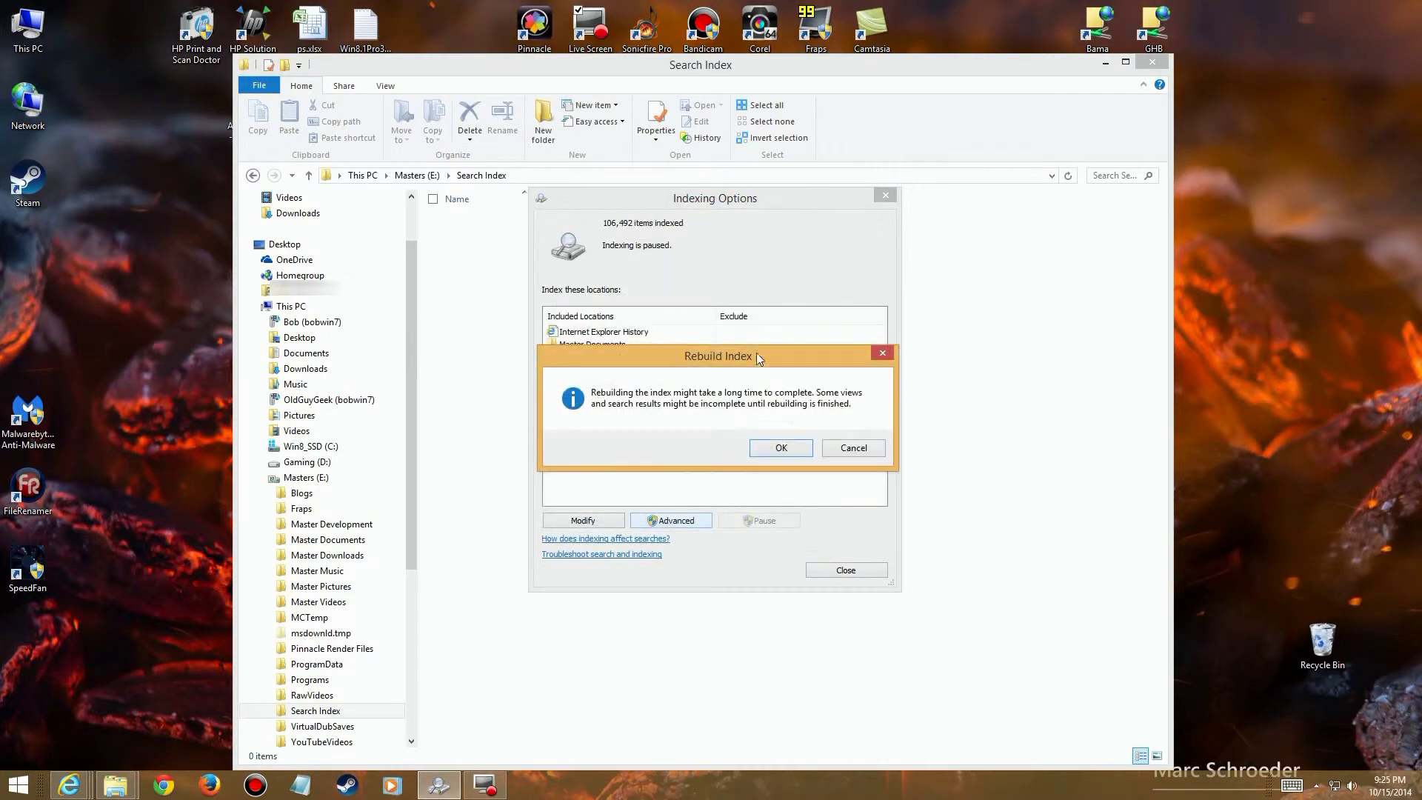
left_click(781, 449)
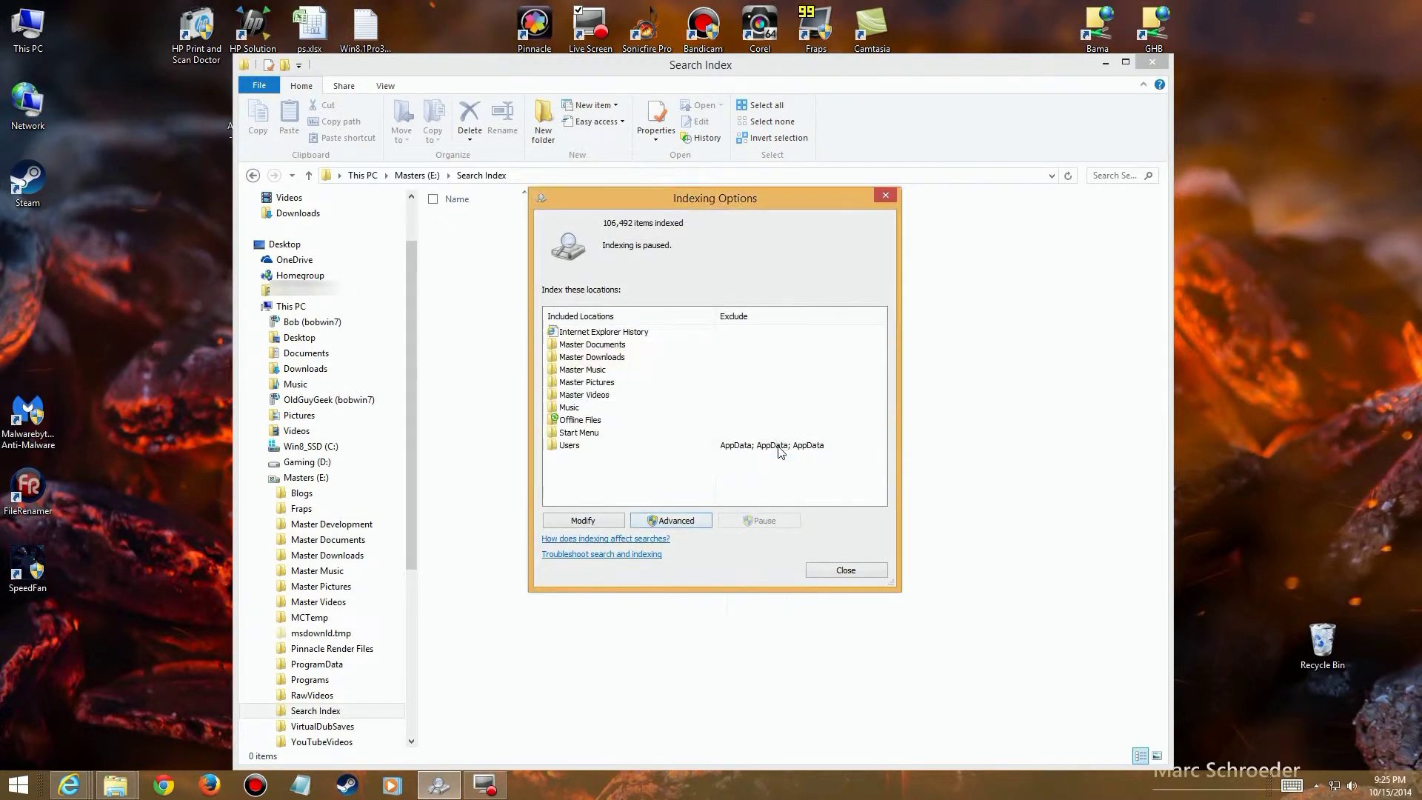
Reopen the advanced indexing settings.
left_click(690, 523)
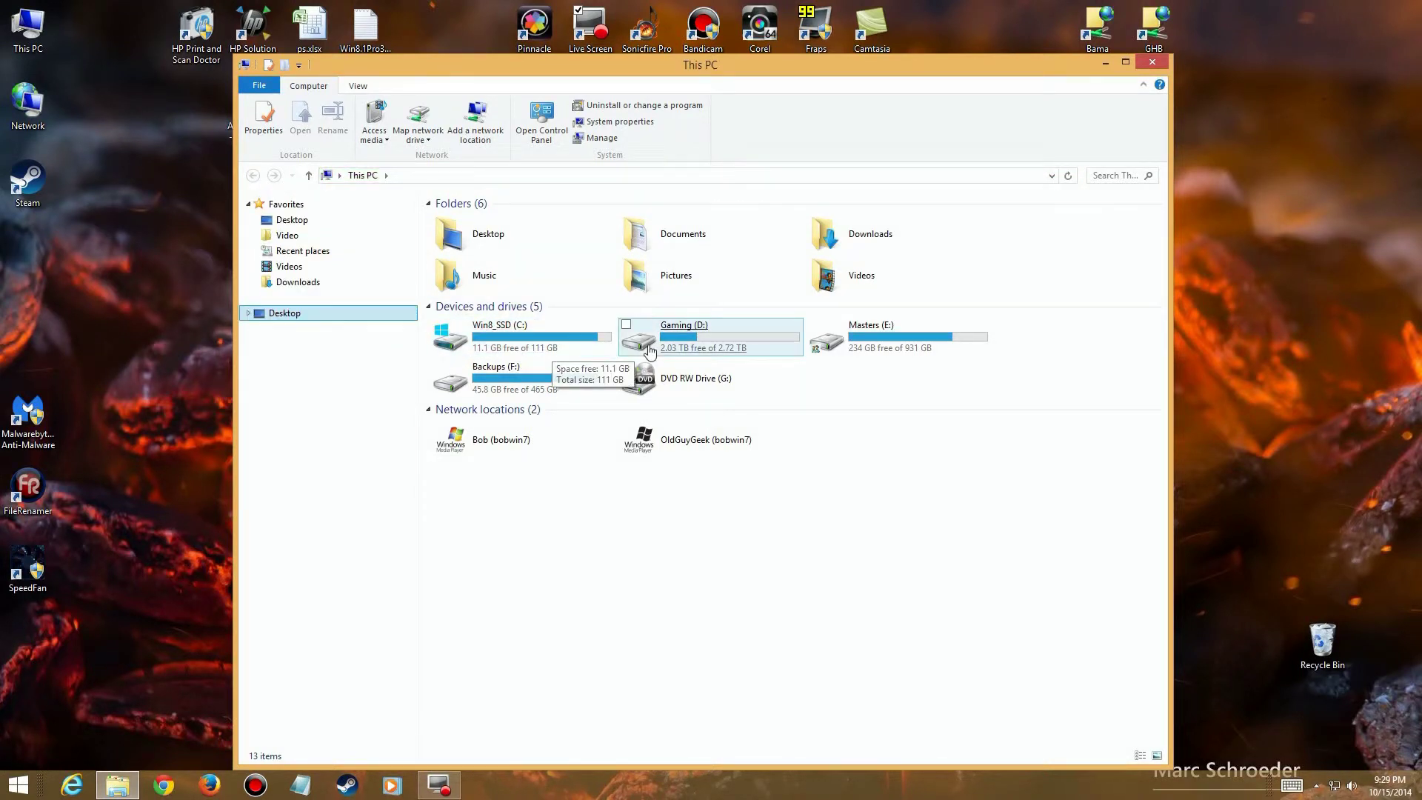
Browse from drive E: into Search Index\Search\Data\Applications\Windows, granting Data folder access, to view Windows.edb.
double_click(876, 346)
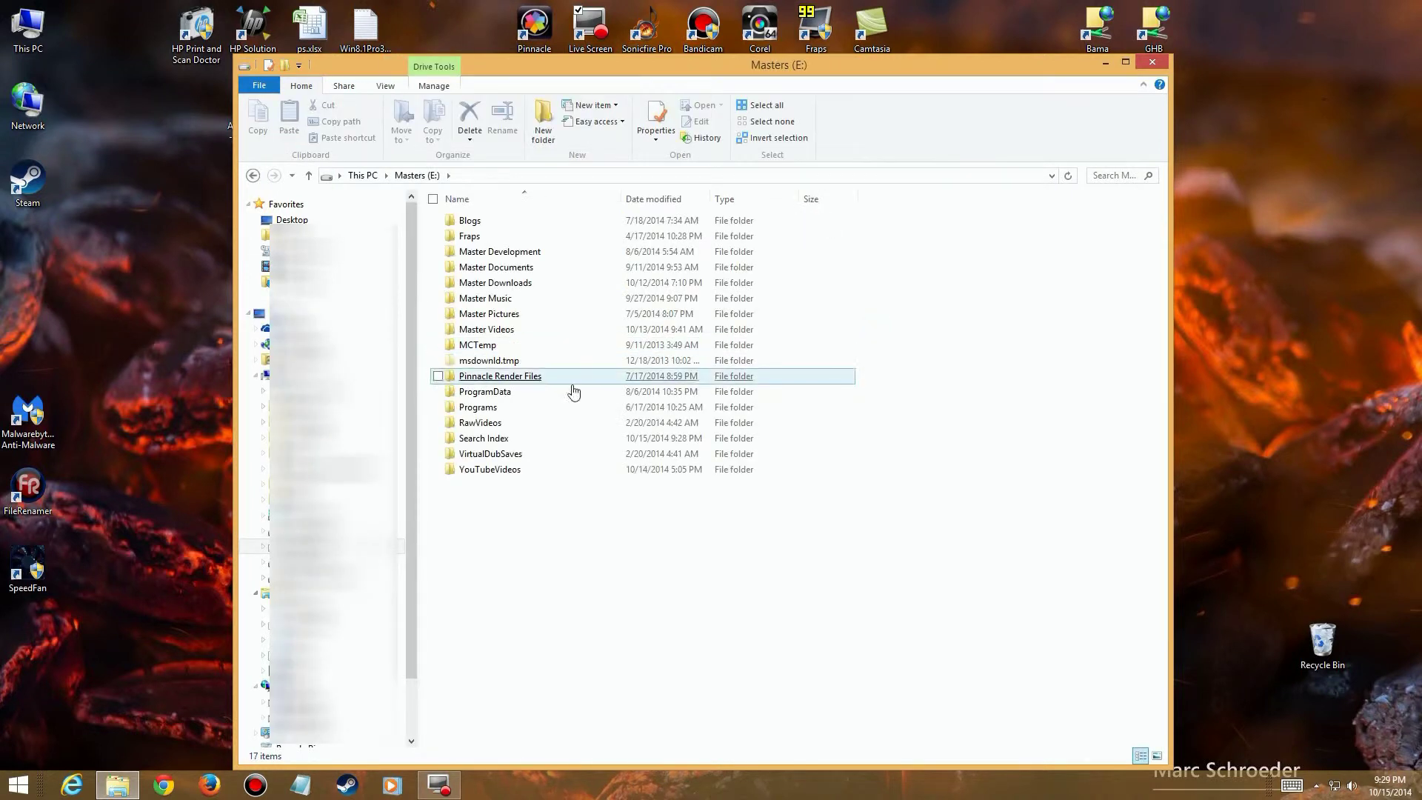
left_click(494, 442)
double_click(494, 442)
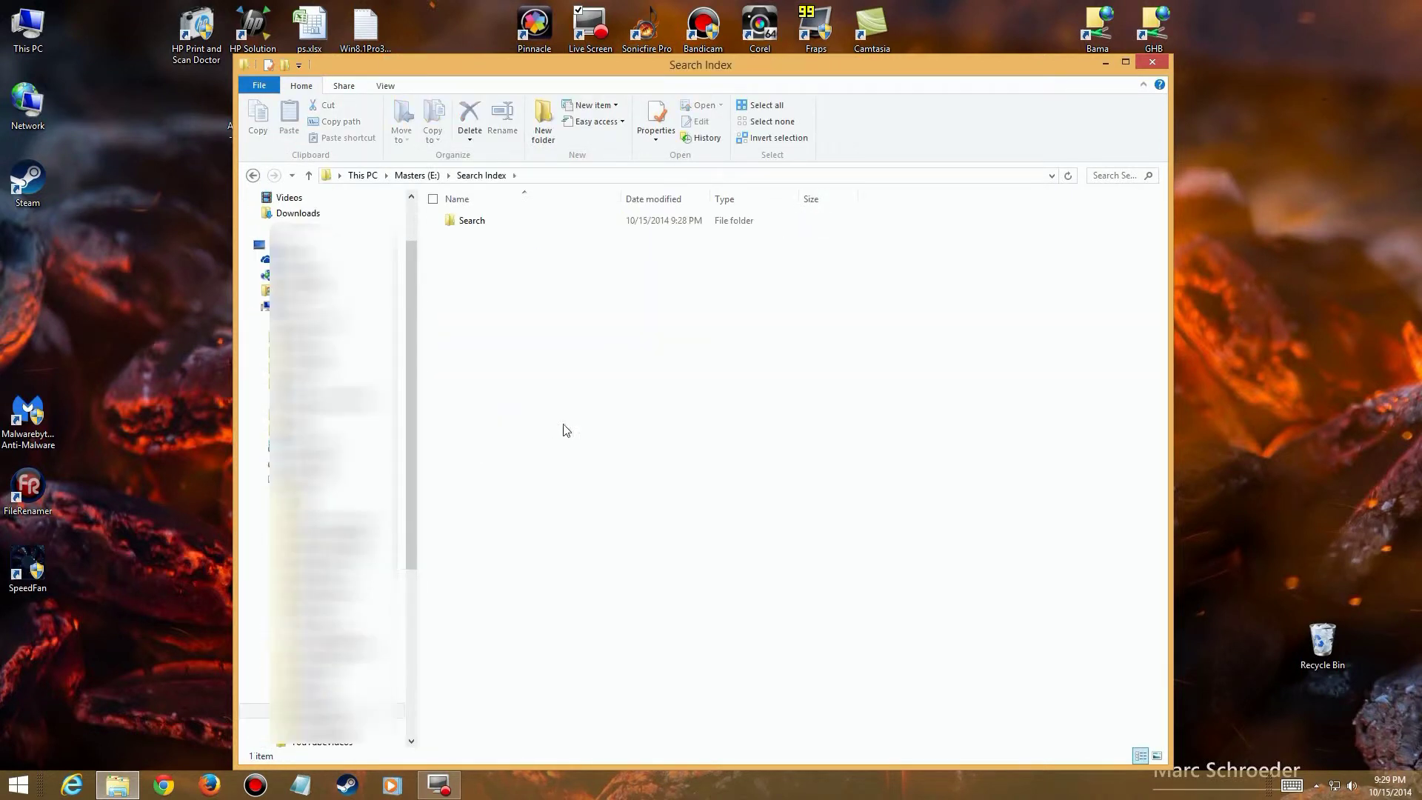
double_click(470, 221)
double_click(468, 221)
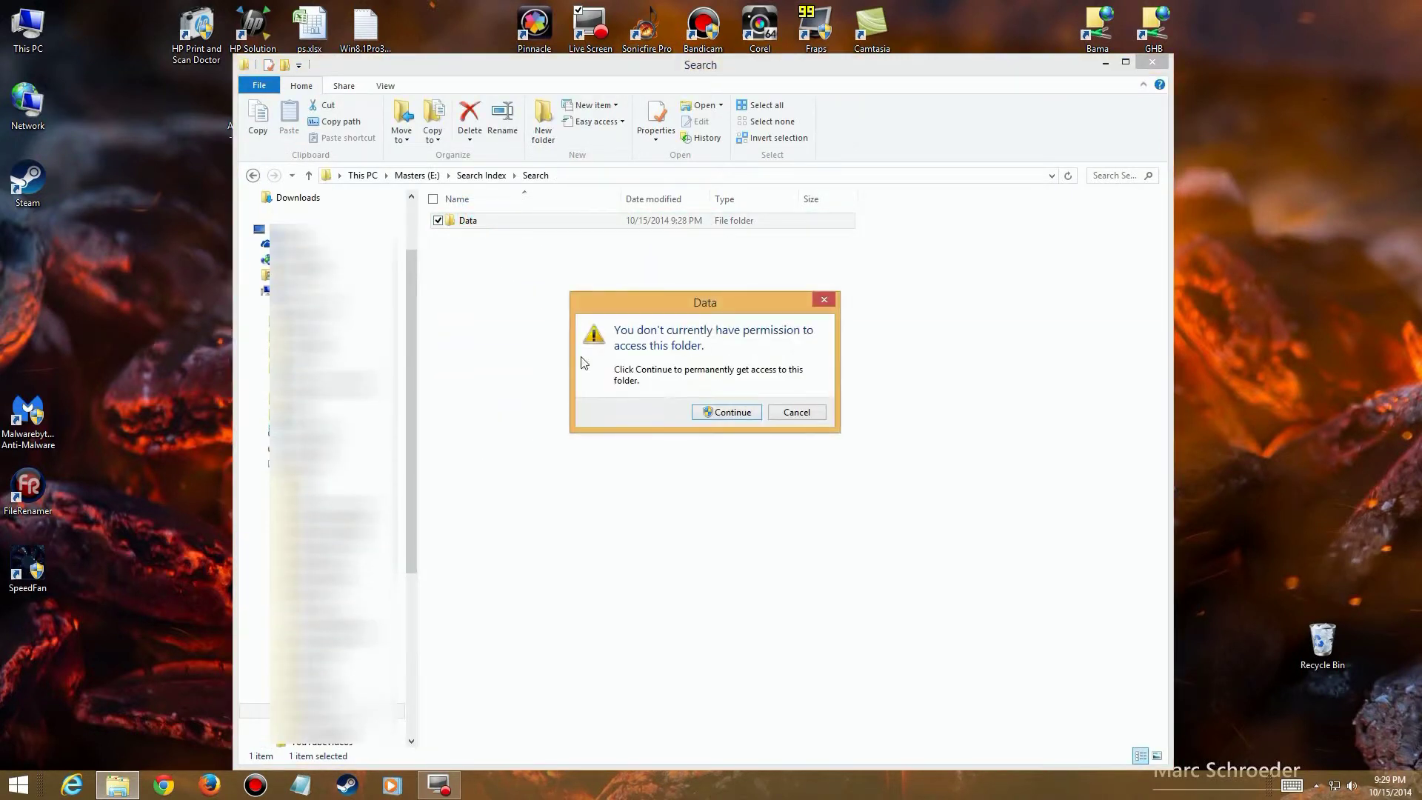
left_click(728, 412)
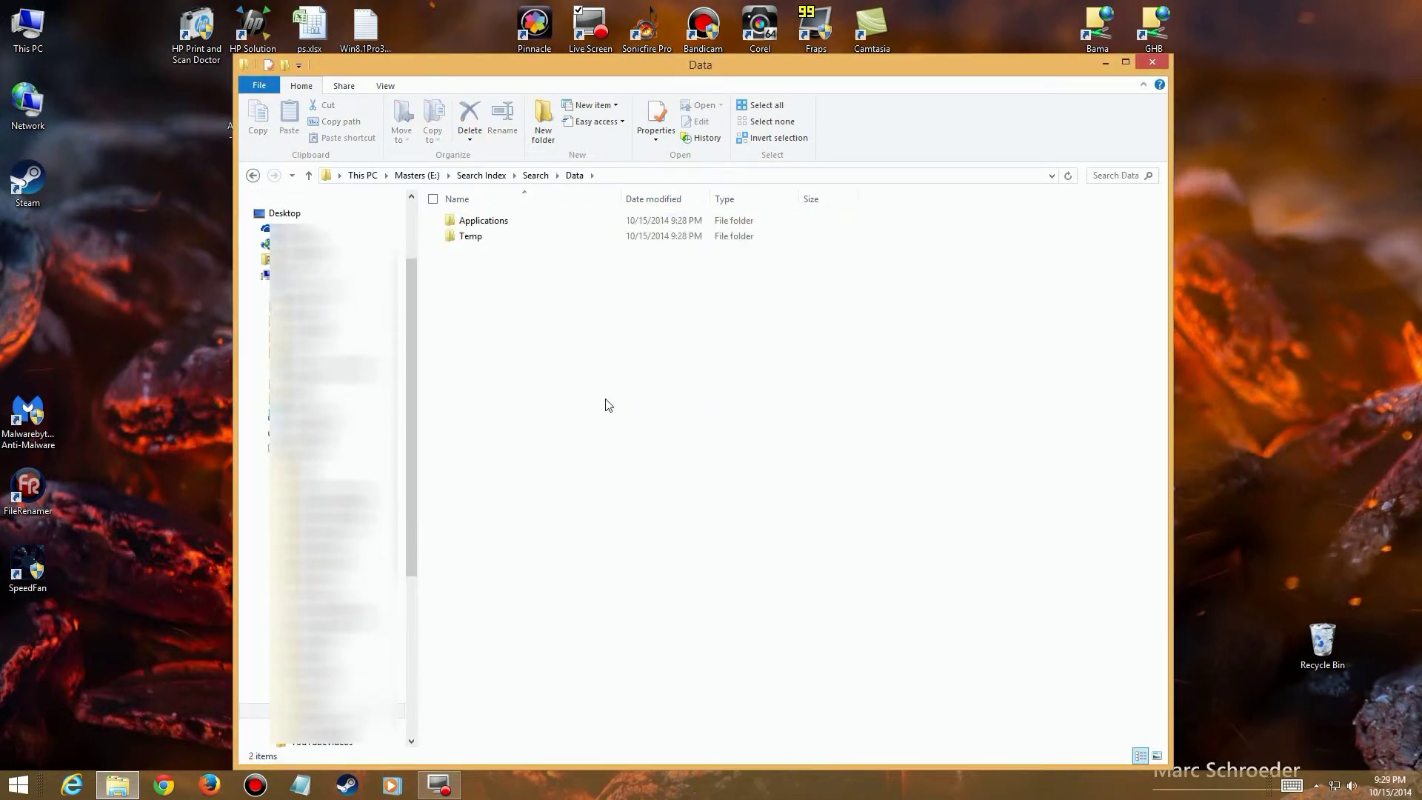
double_click(485, 222)
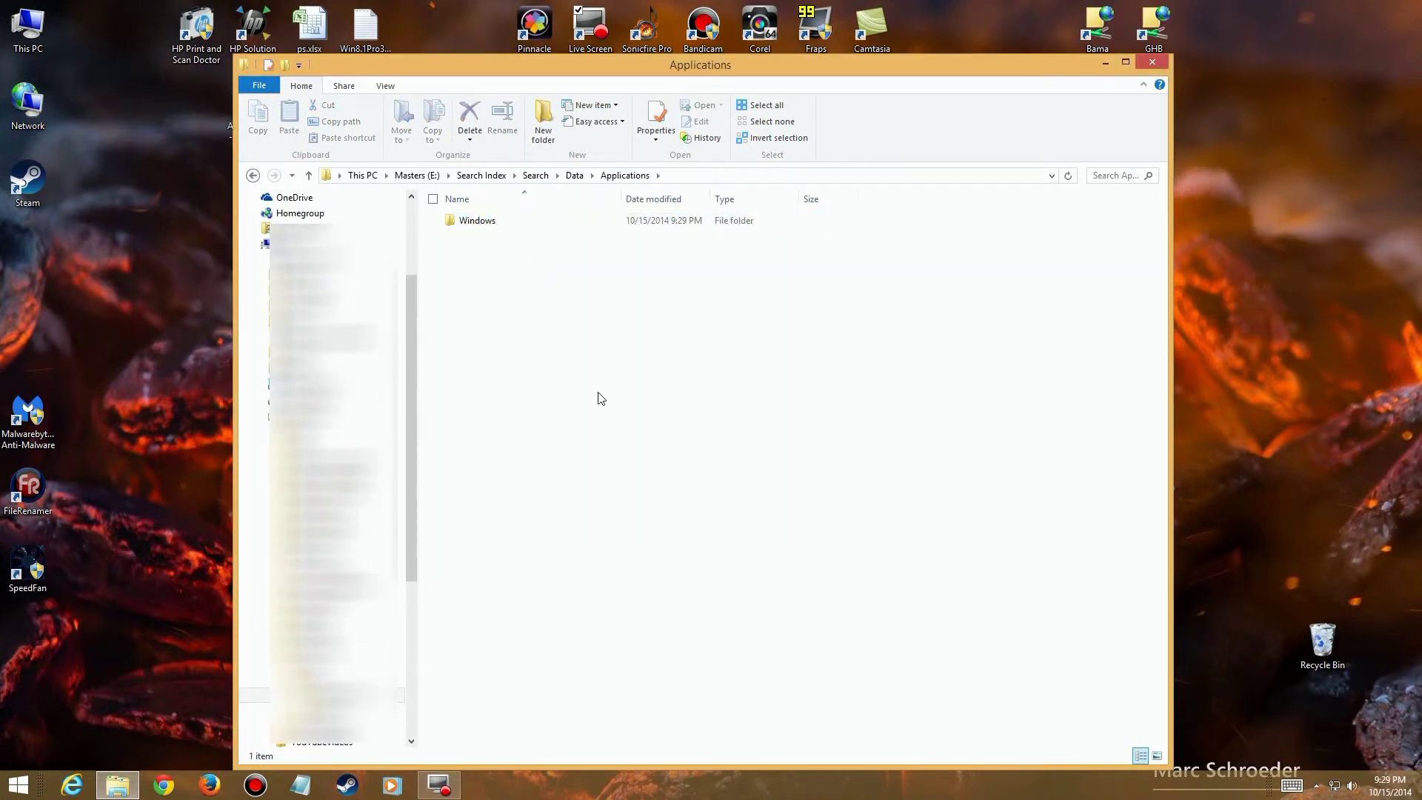
double_click(467, 222)
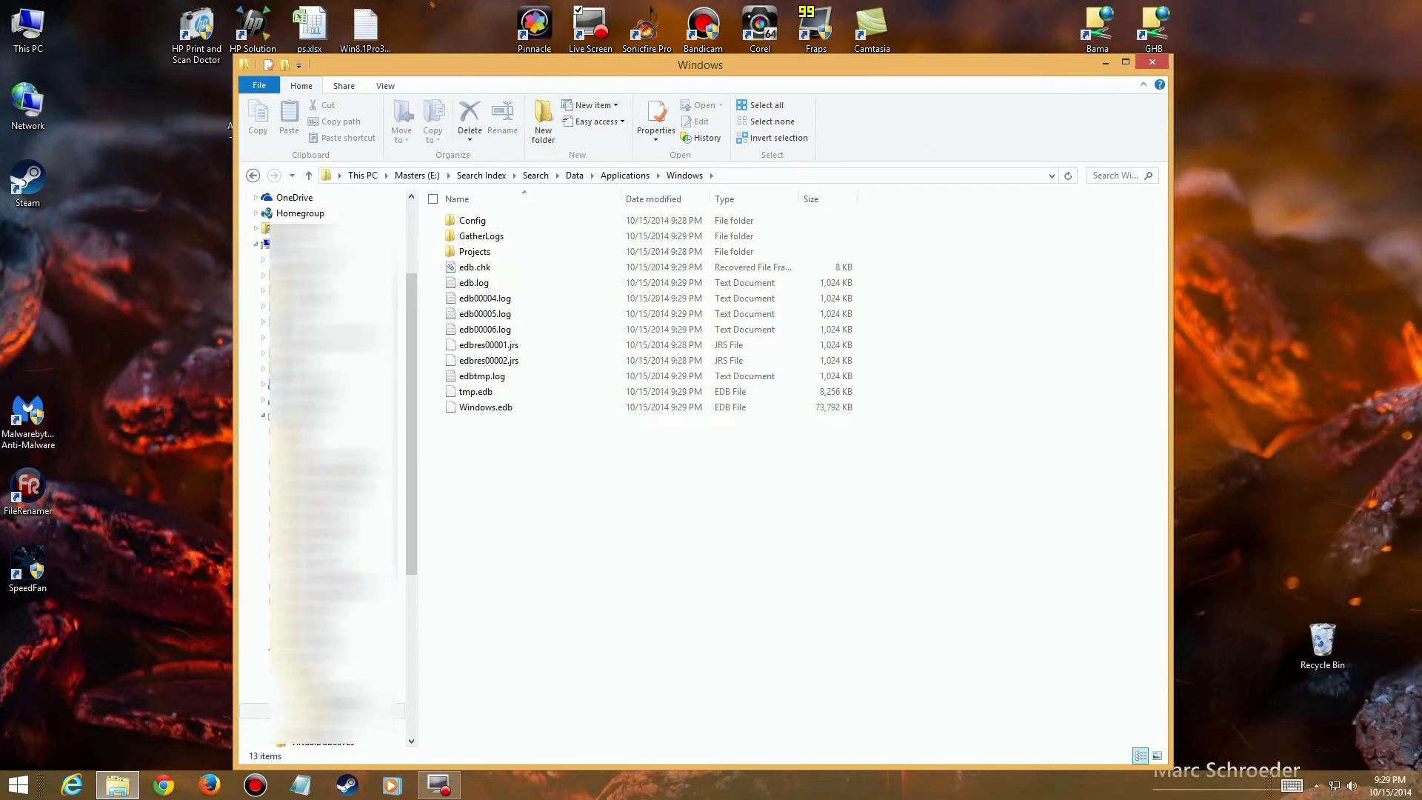
Open Indexing Options by searching 'index' in Control Panel, then close the Control Panel window.
right_click(18, 784)
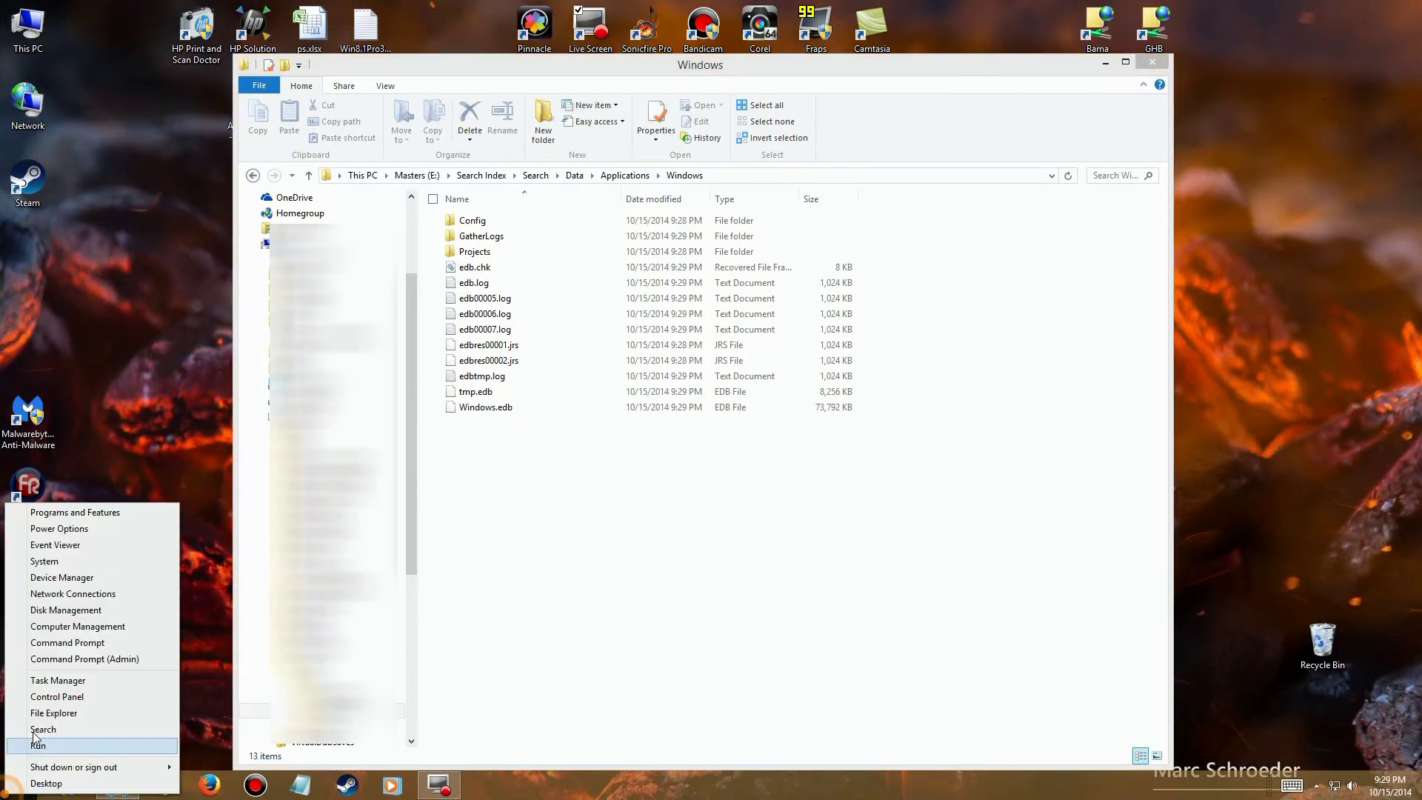
left_click(63, 697)
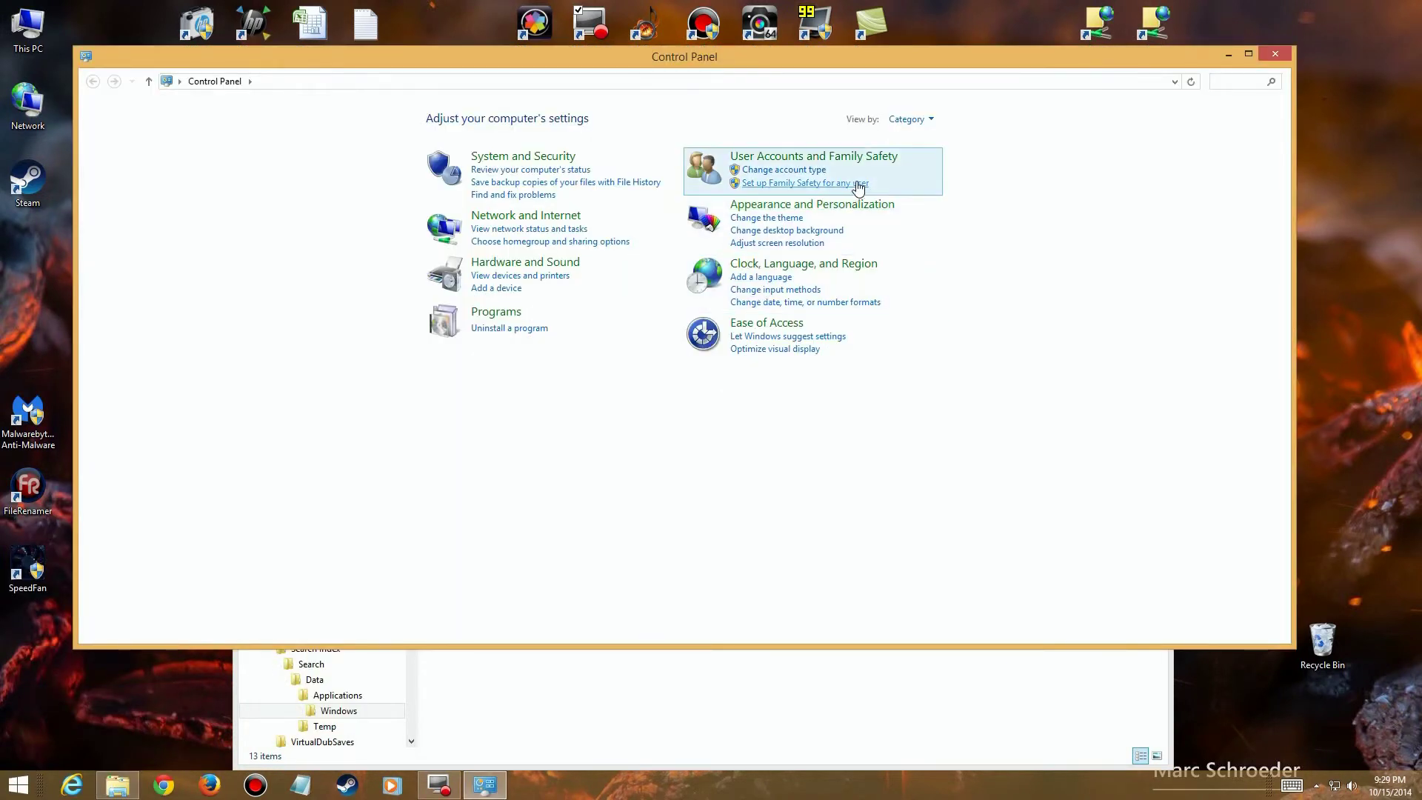
left_click(1236, 87)
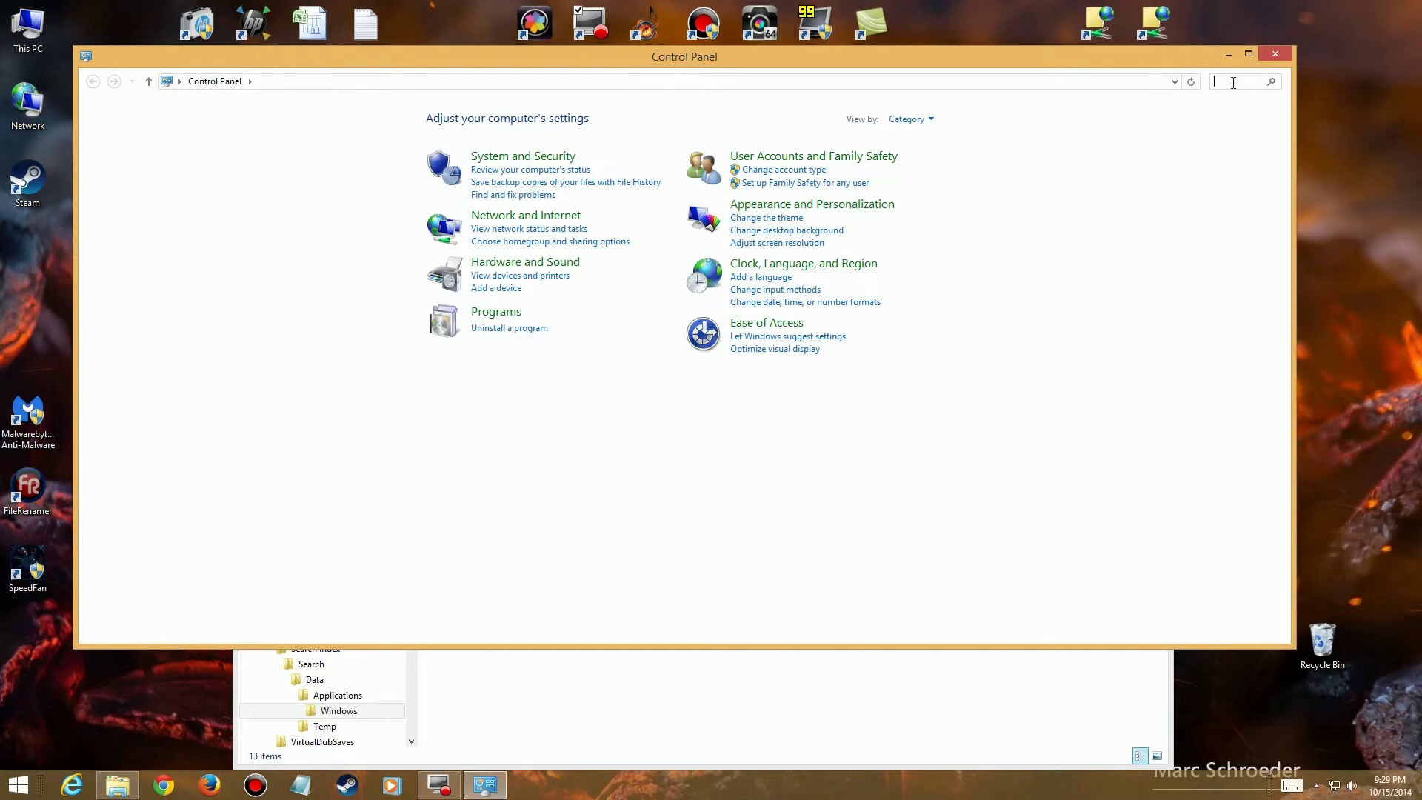
type("index")
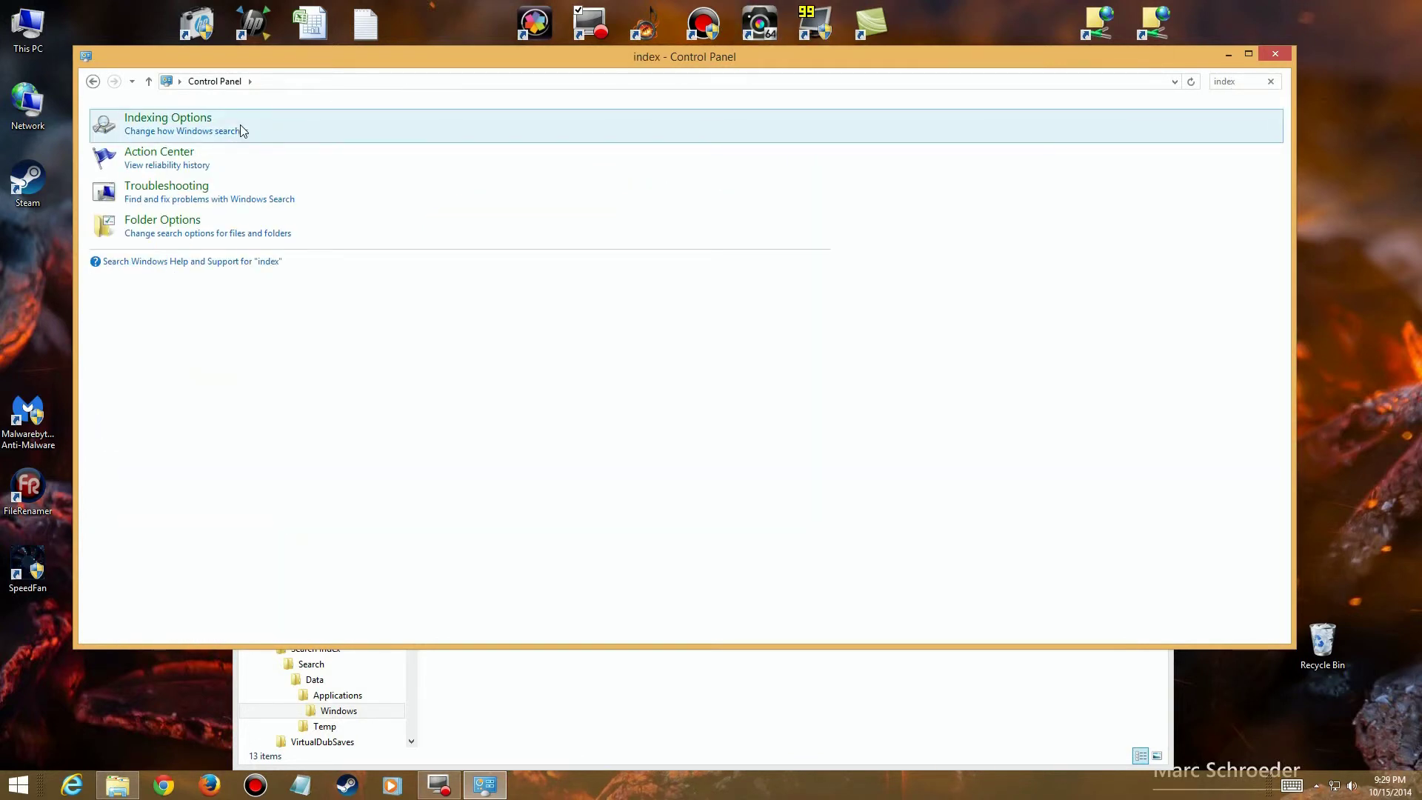
left_click(230, 133)
left_click(1287, 57)
Drag the Indexing Options dialog to the right, beside the E:\Search Index file list.
left_click_drag(372, 178, 1124, 160)
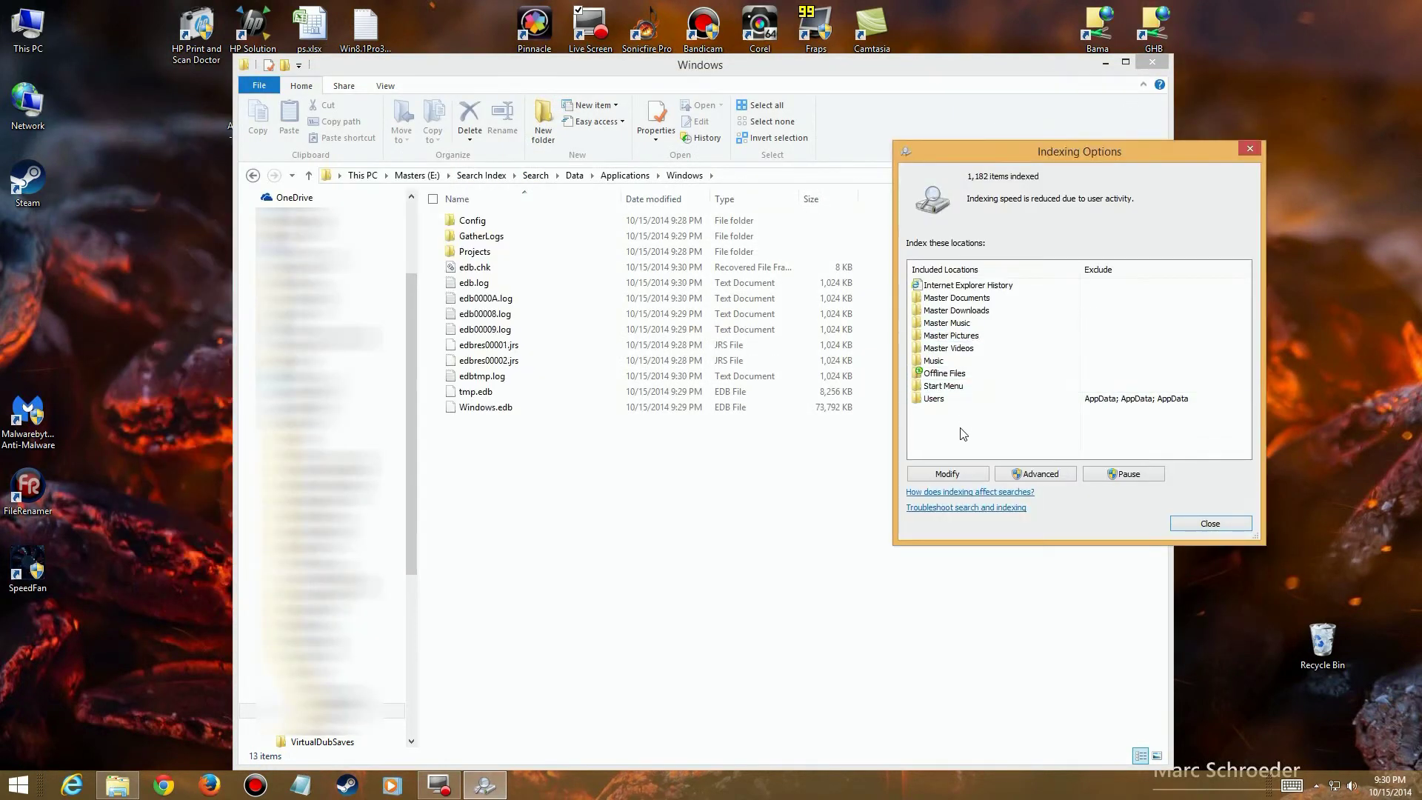